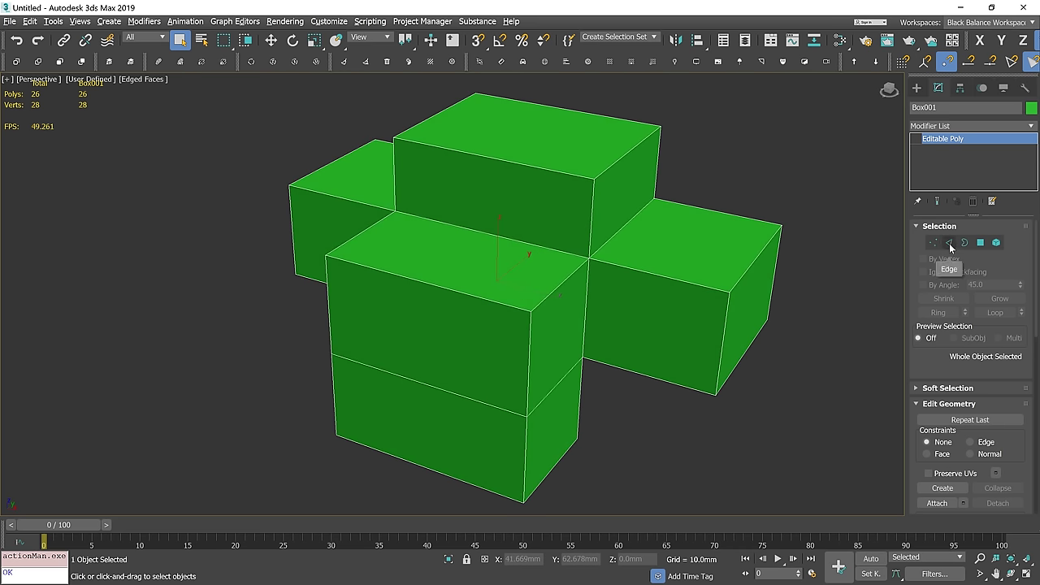
Step: Add a Chamfer modifier to the cross and set its tension to 0.5
left_click(1032, 127)
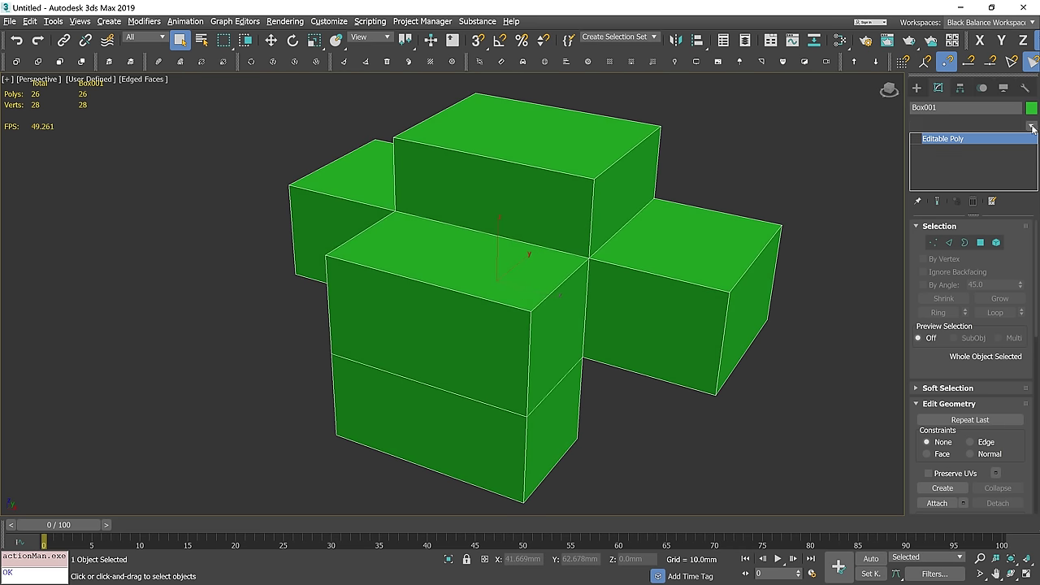
type("ch")
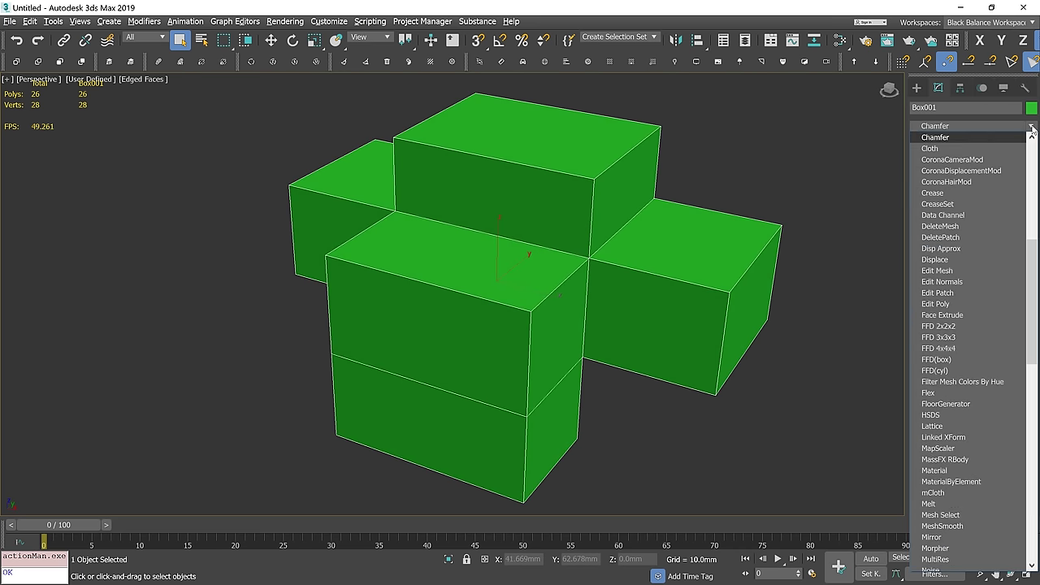
key("Return")
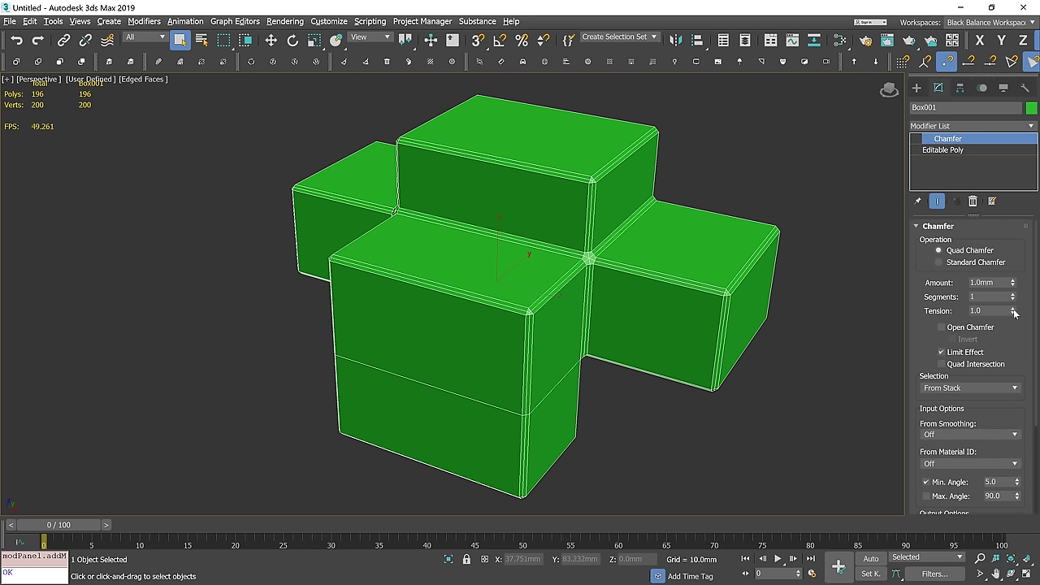
left_click(985, 311)
type(".5")
key("Return")
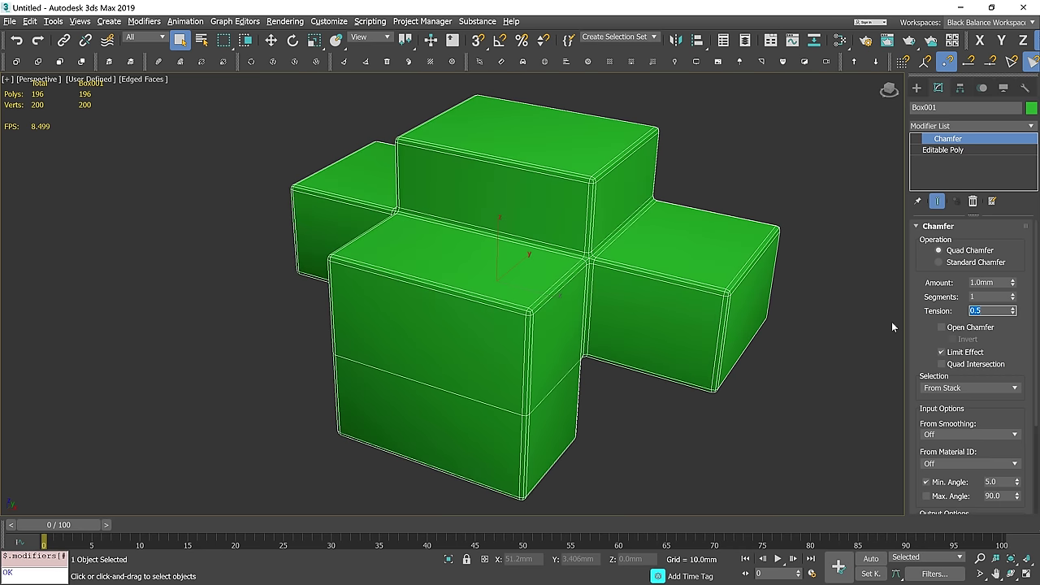
Step: Raise the Chamfer to 3 segments, toggling it off and on to compare
left_click(917, 143)
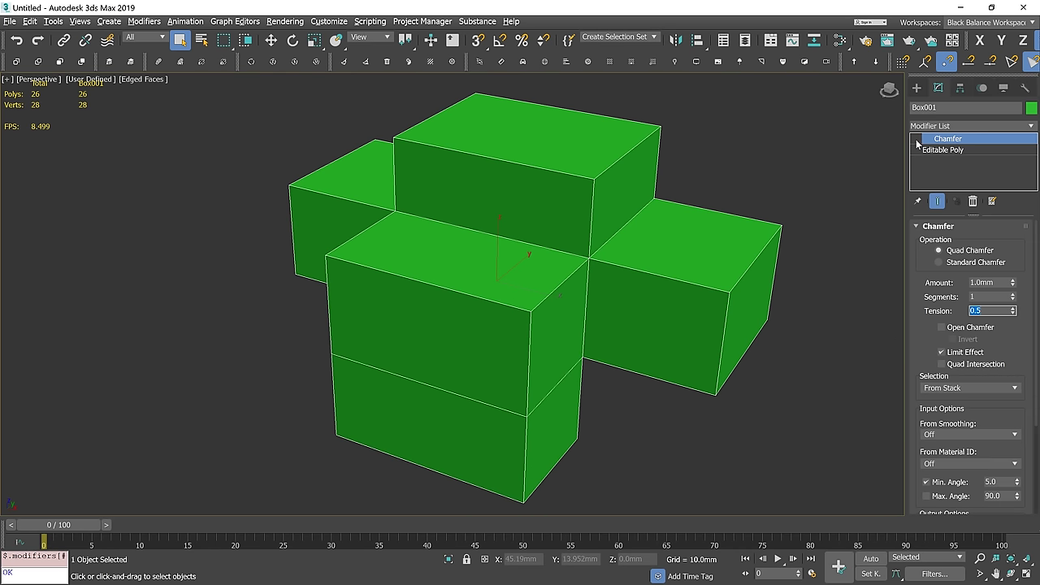
left_click(918, 143)
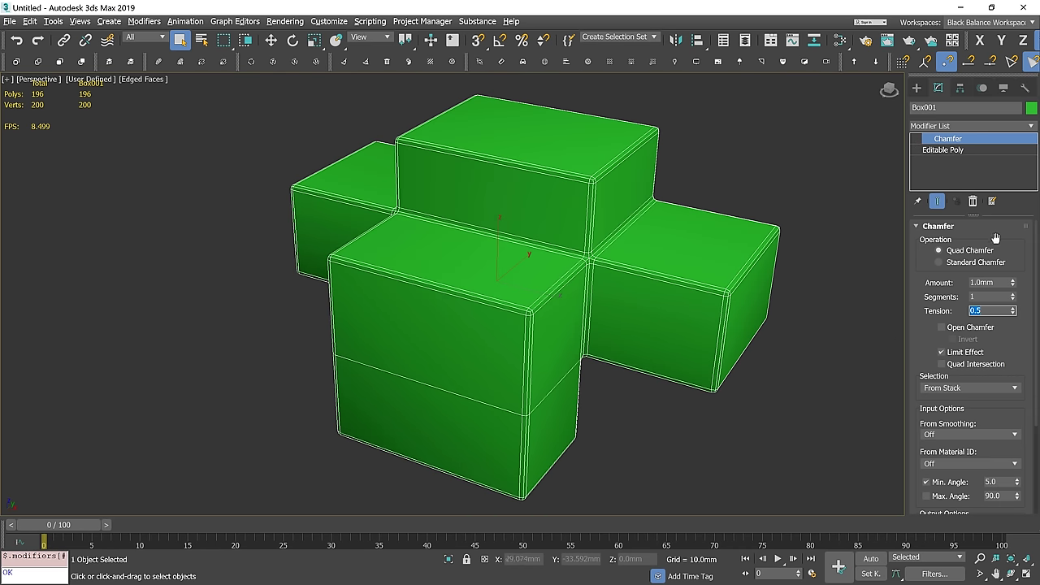
left_click(1012, 295)
left_click(1012, 295)
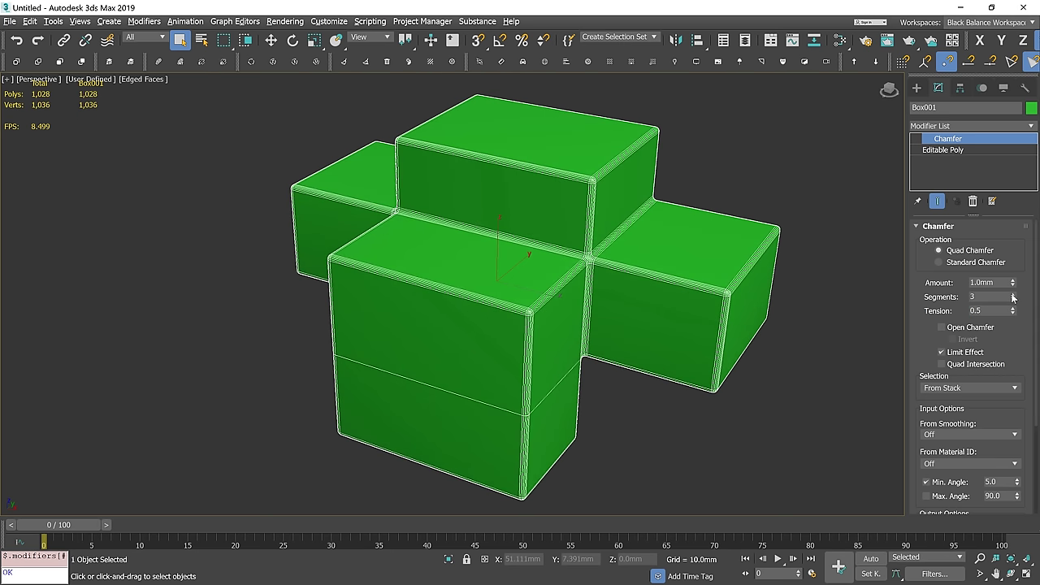
middle_click_drag(459, 342, 351, 330, "alt")
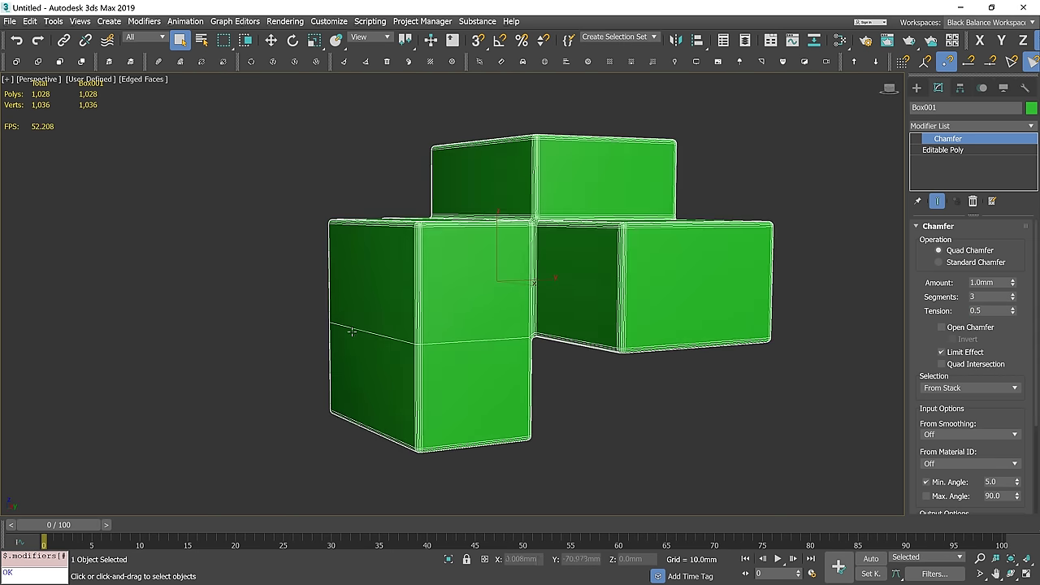
left_click(916, 143)
left_click(916, 143)
left_click(915, 143)
left_click(915, 143)
left_click(1032, 126)
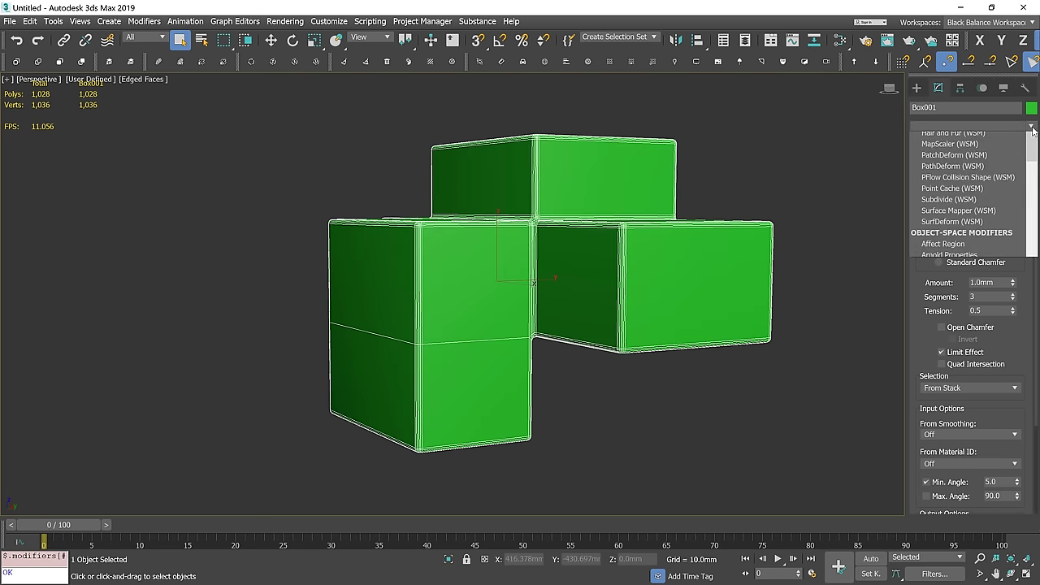
type("sm")
key("Return")
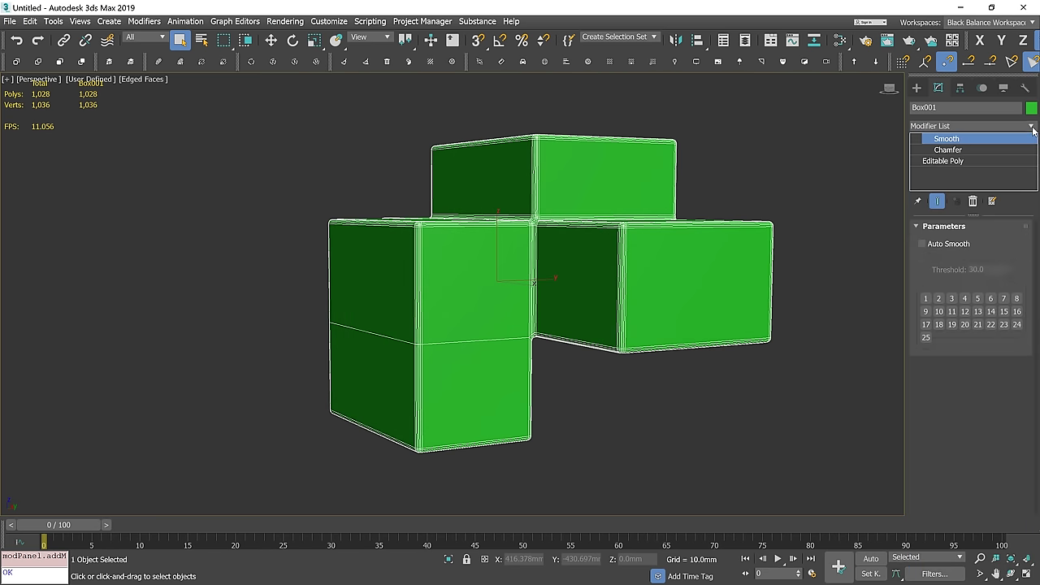
middle_click_drag(550, 304, 537, 362, "alt")
scroll(515, 351, "up", 10)
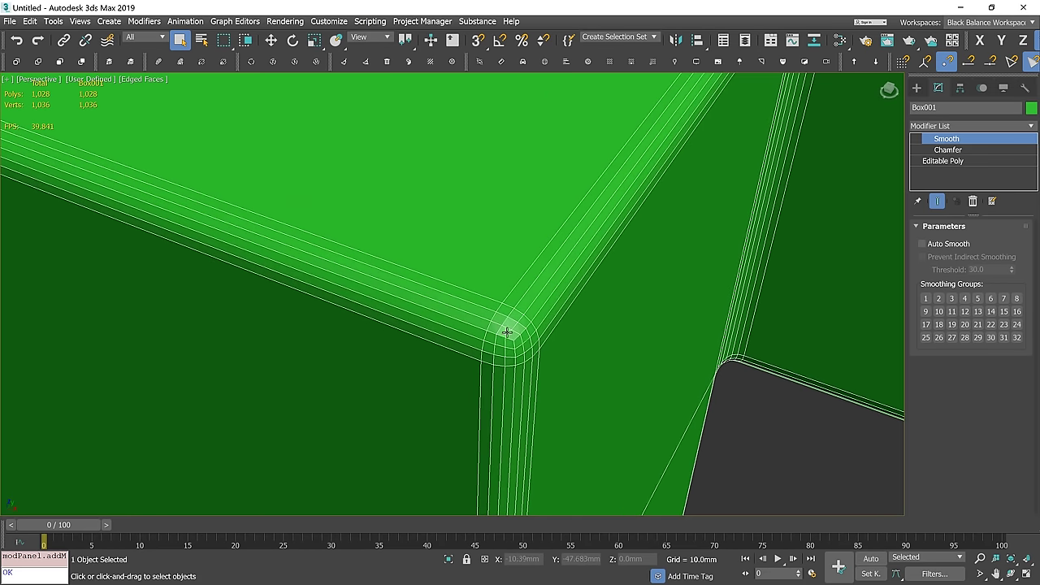
scroll(507, 332, "up", 5)
key("F4")
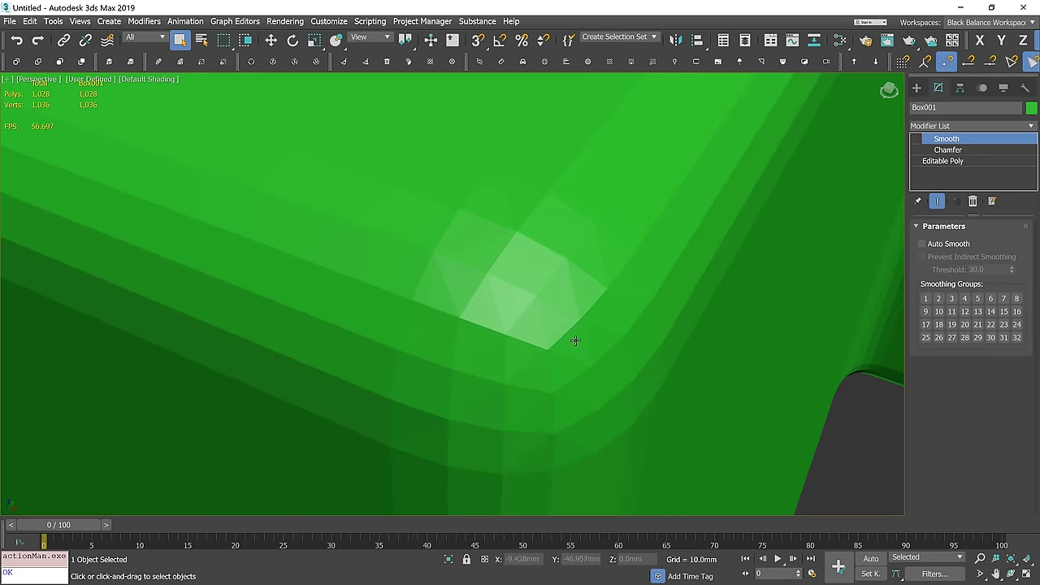
scroll(575, 340, "down", 6)
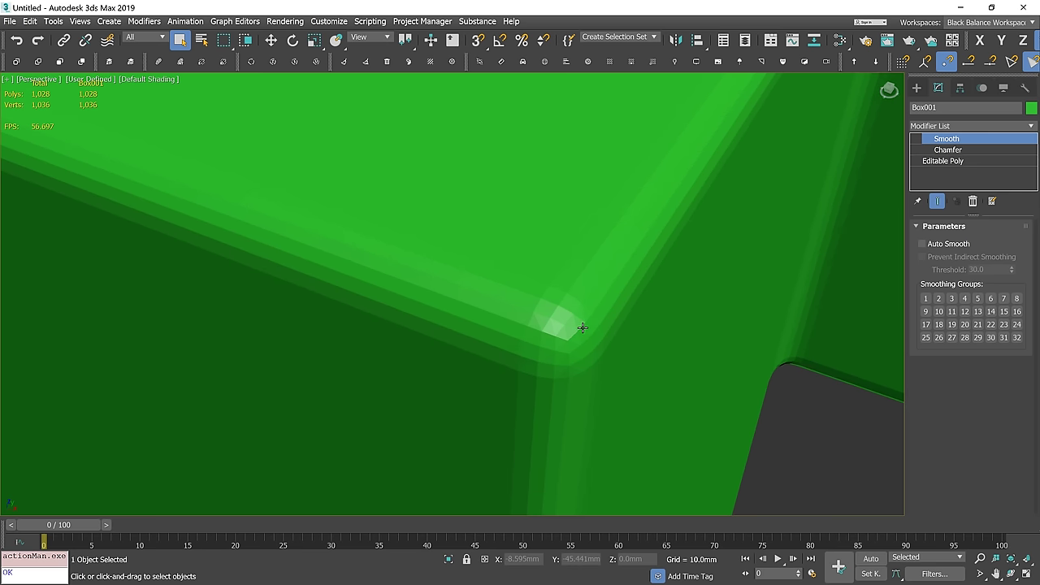
scroll(583, 327, "down", 2)
scroll(567, 364, "down", 8)
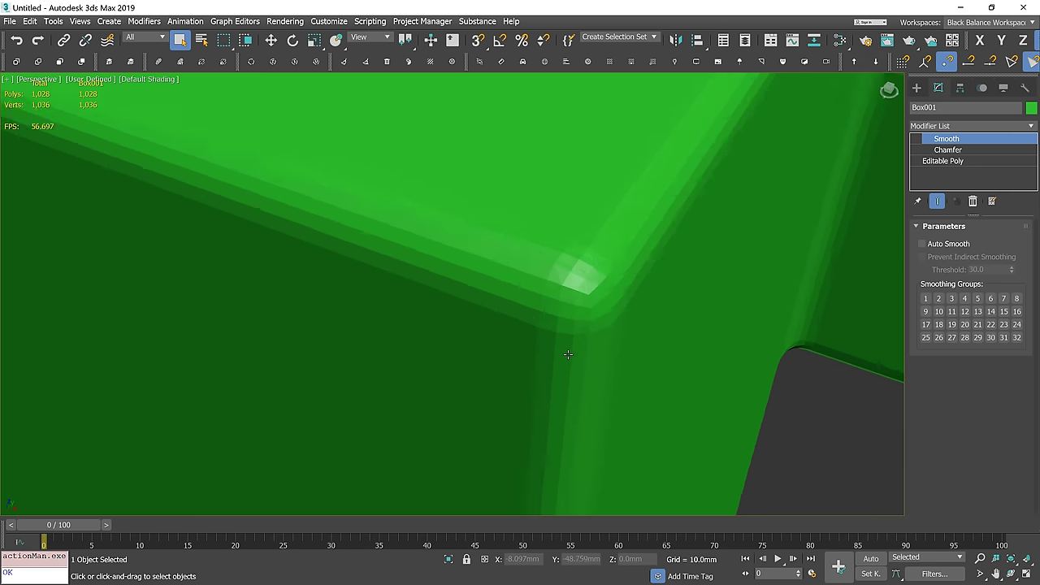
middle_click_drag(629, 371, 622, 341, "alt")
left_click(922, 243)
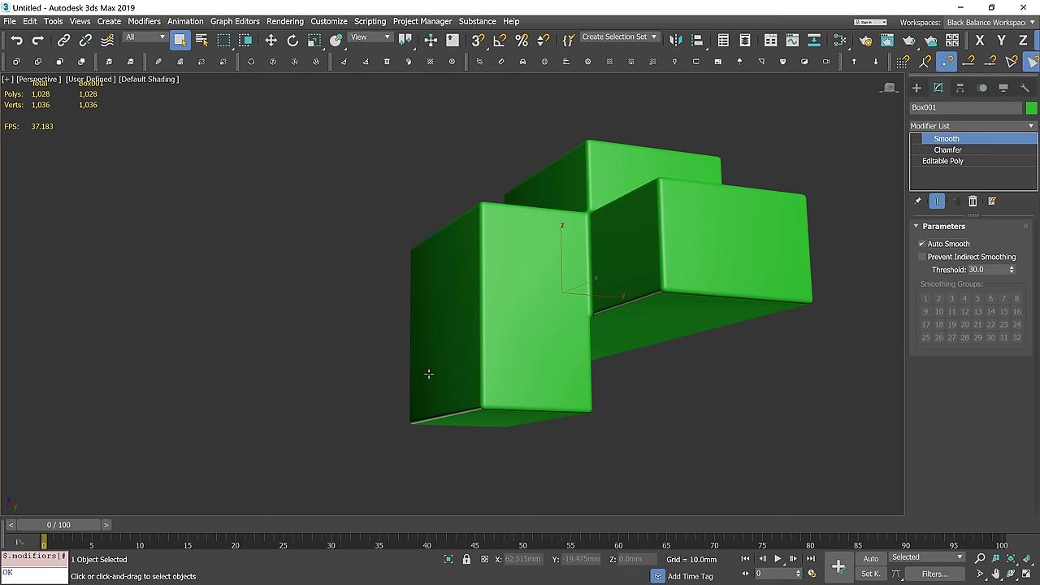
left_click(973, 202)
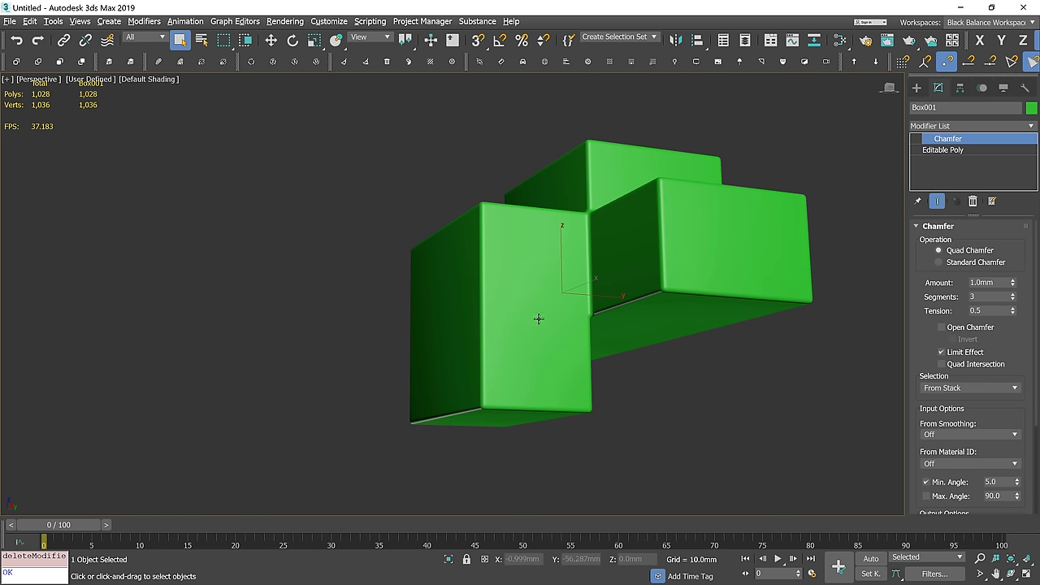
middle_click_drag(539, 316, 561, 327, "alt")
Step: Add an Edit Poly modifier above Chamfer and select an edge loop on the front box's top
key("F4")
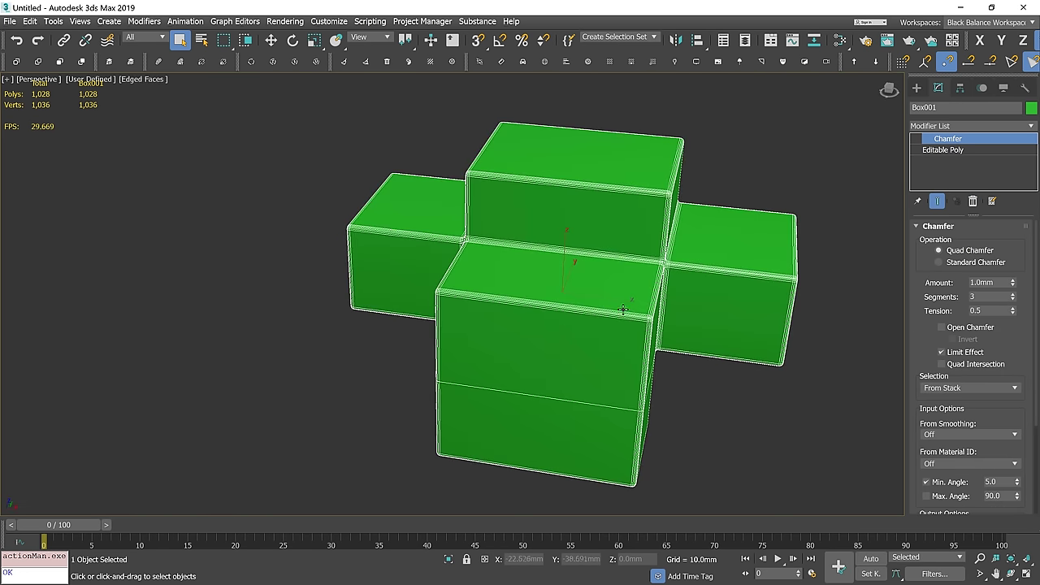
right_click(591, 267)
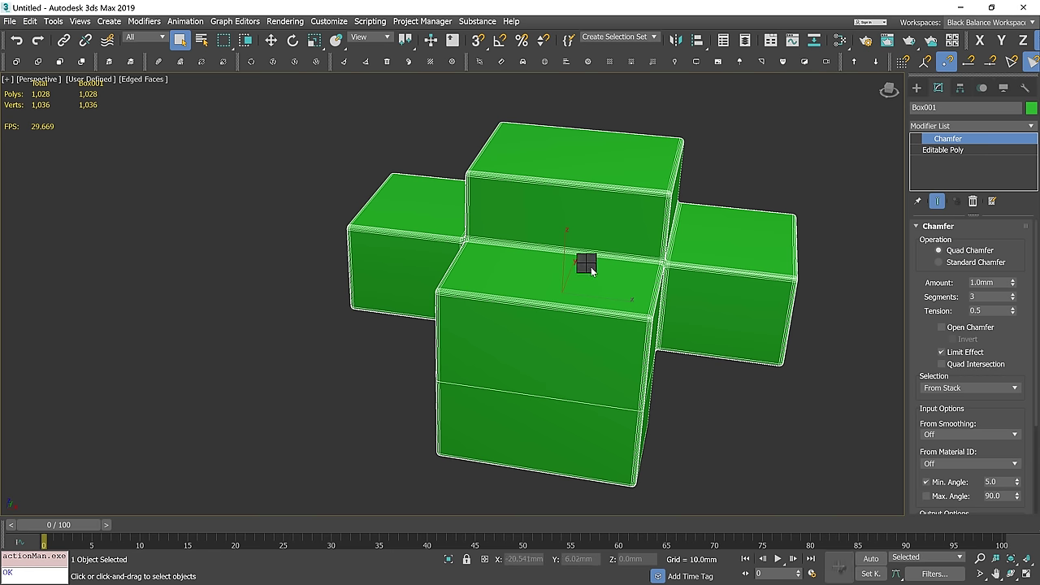
left_click(568, 248)
key("ctrl+e")
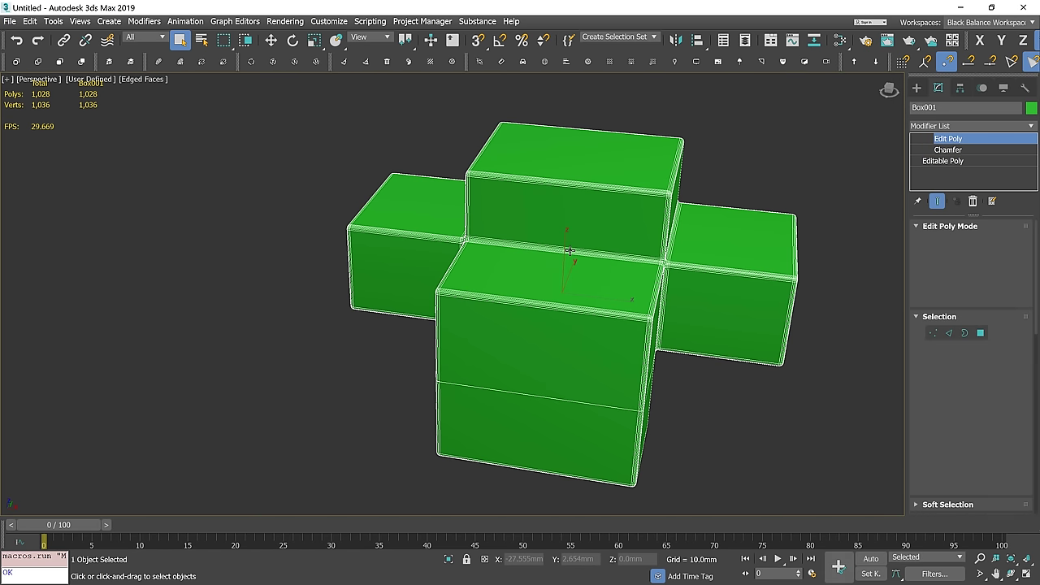
left_click(948, 333)
left_click(595, 309)
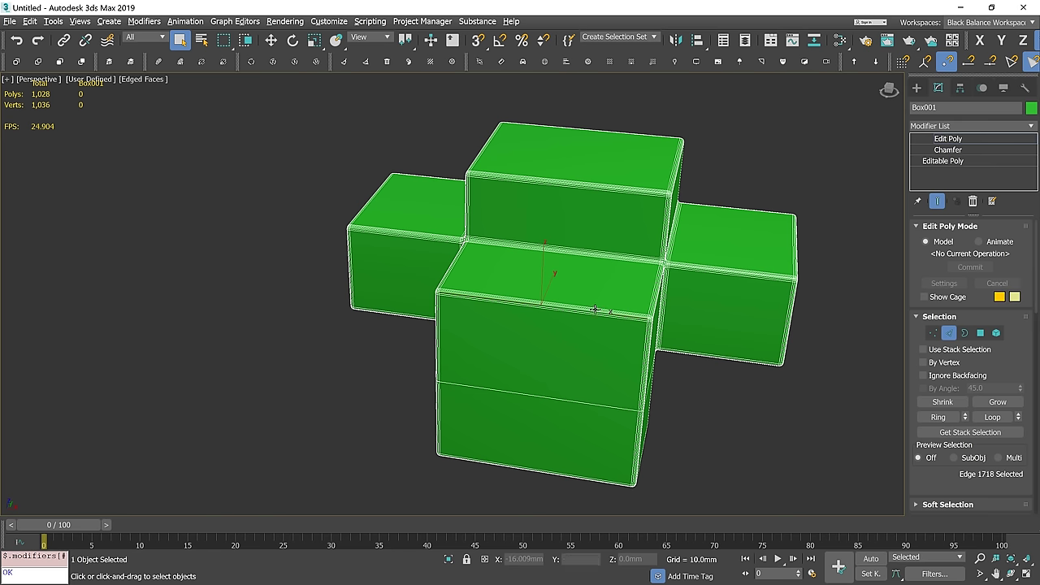
double_click(595, 309)
Step: Connect the looped edges with 2 segments and pinch 99
scroll(1015, 376, "down", 2)
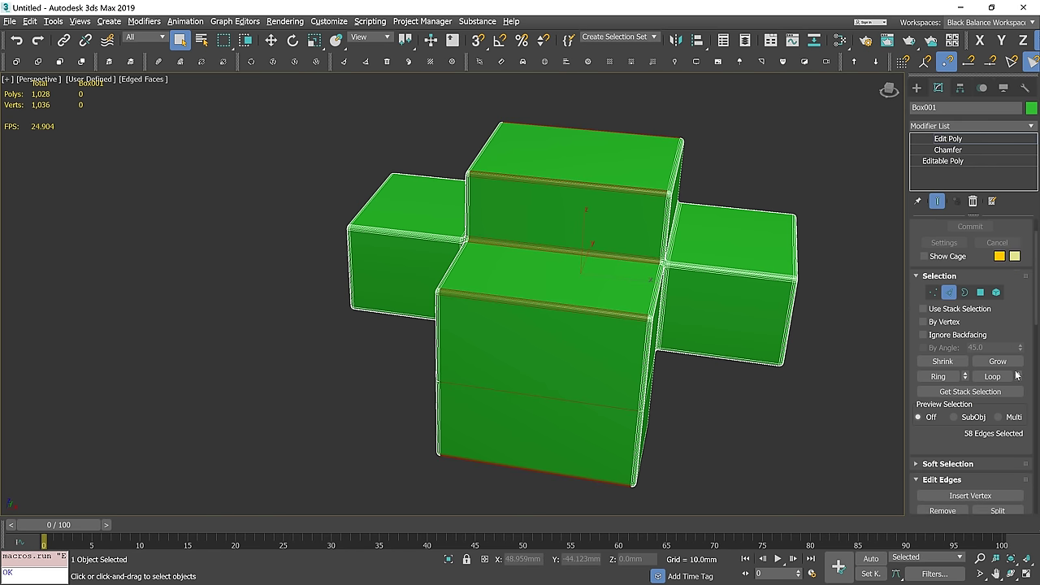
scroll(1015, 376, "down", 5)
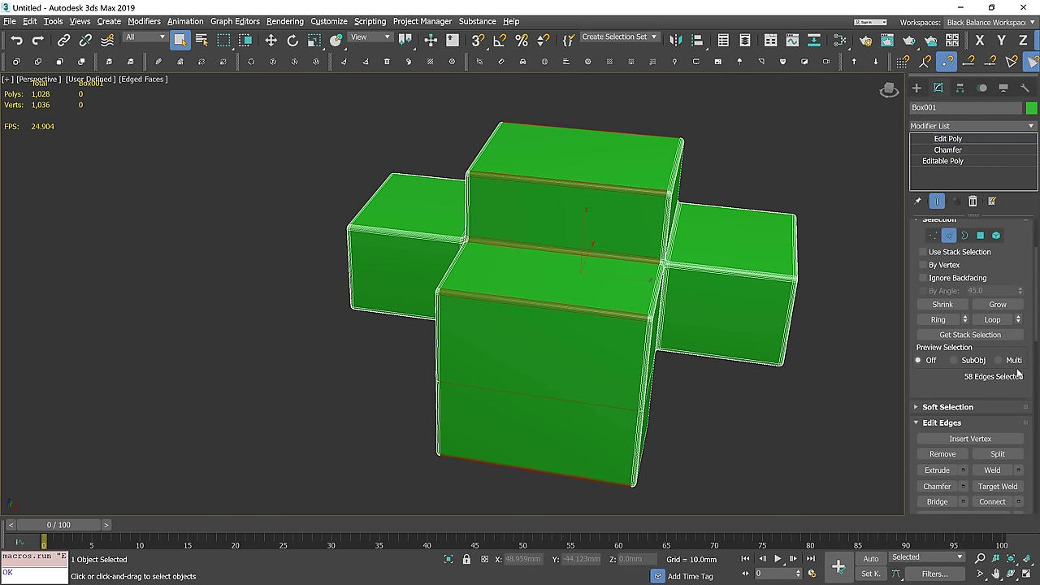
right_click(724, 391)
left_click(701, 340)
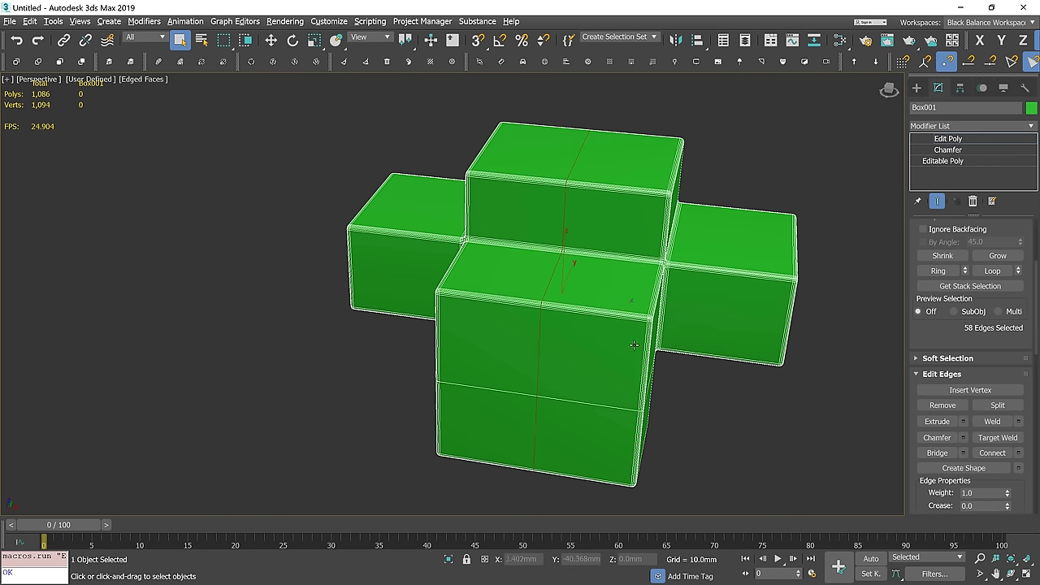
key("ctrl+z")
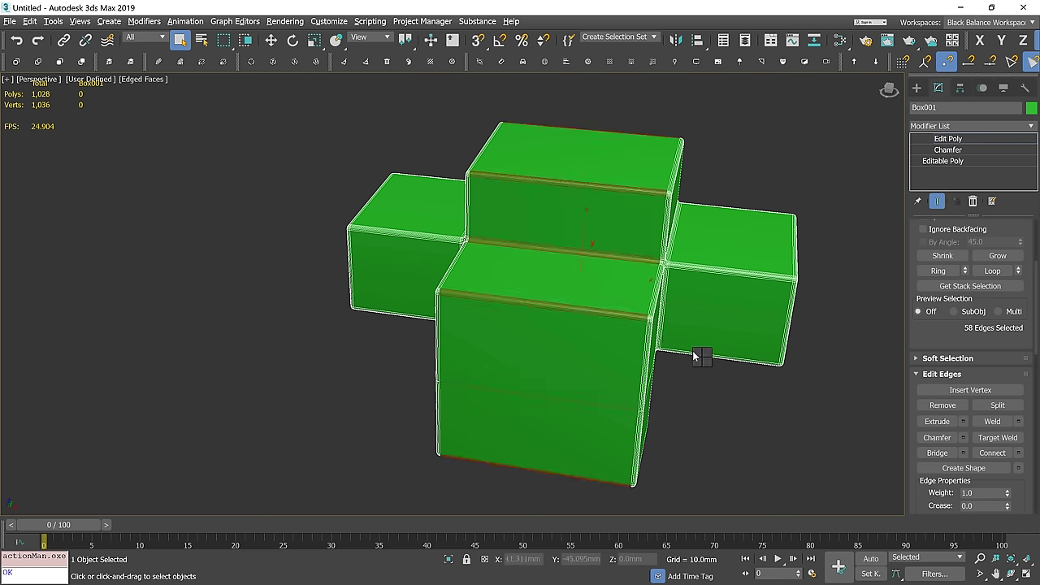
right_click(693, 350)
left_click(627, 310)
left_click_drag(461, 301, 462, 294)
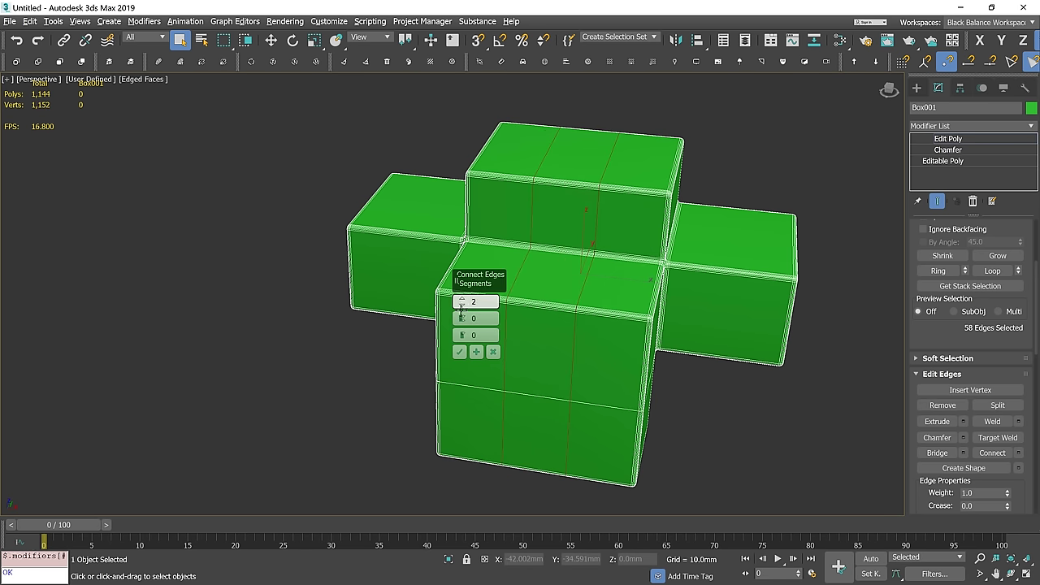
left_click_drag(466, 246, 476, 213)
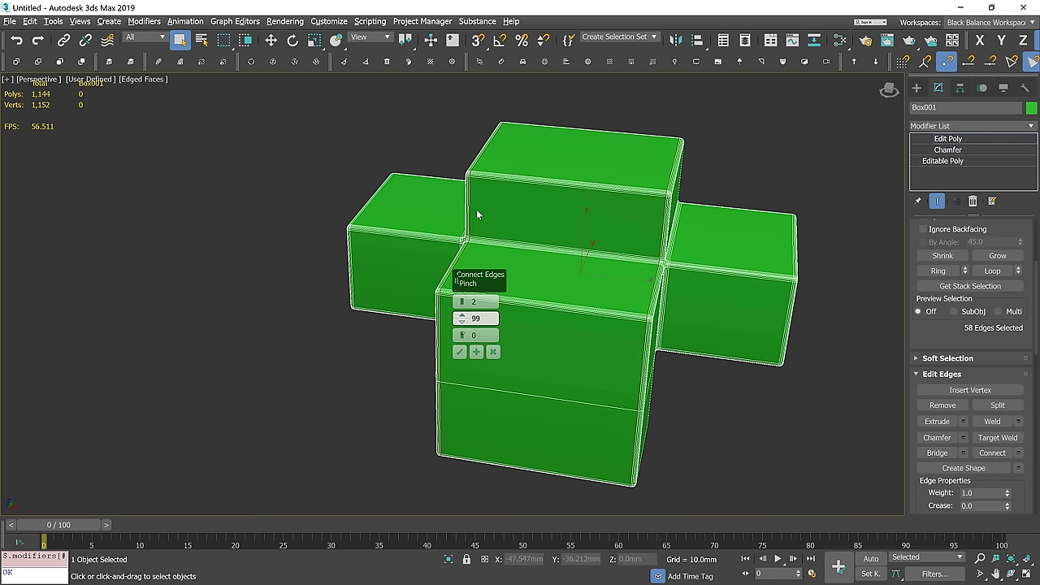
middle_click_drag(587, 298, 581, 284, "alt")
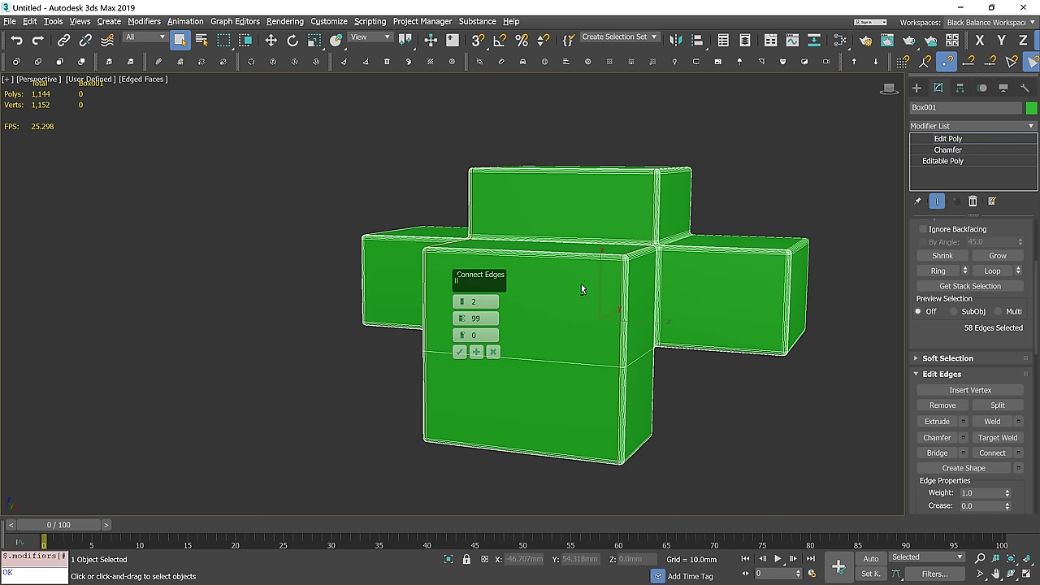
left_click(460, 352)
Step: Select a vertical edge ring on the front box and connect it with a new loop
left_click(624, 410)
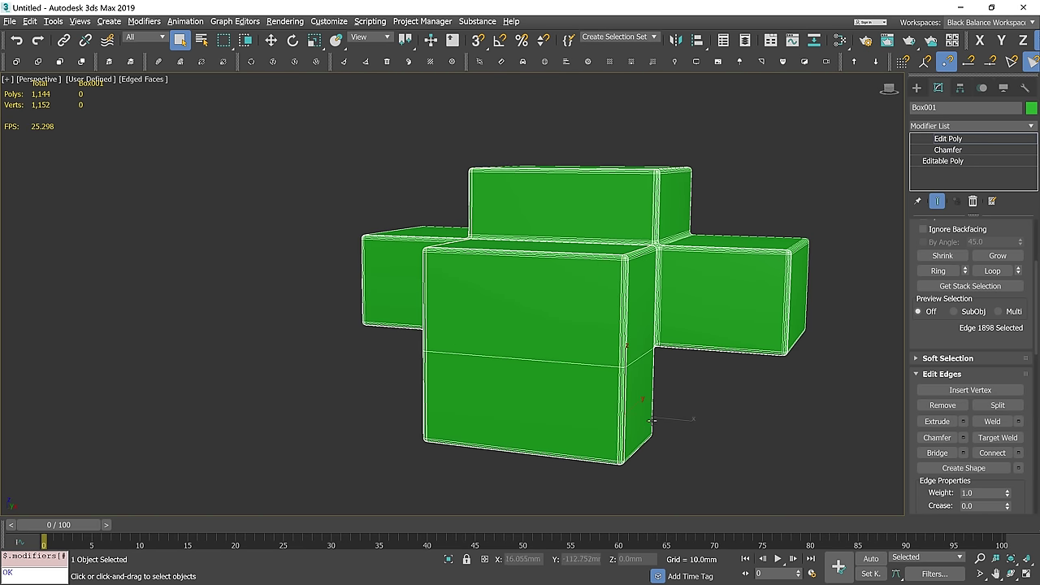
key("alt+r")
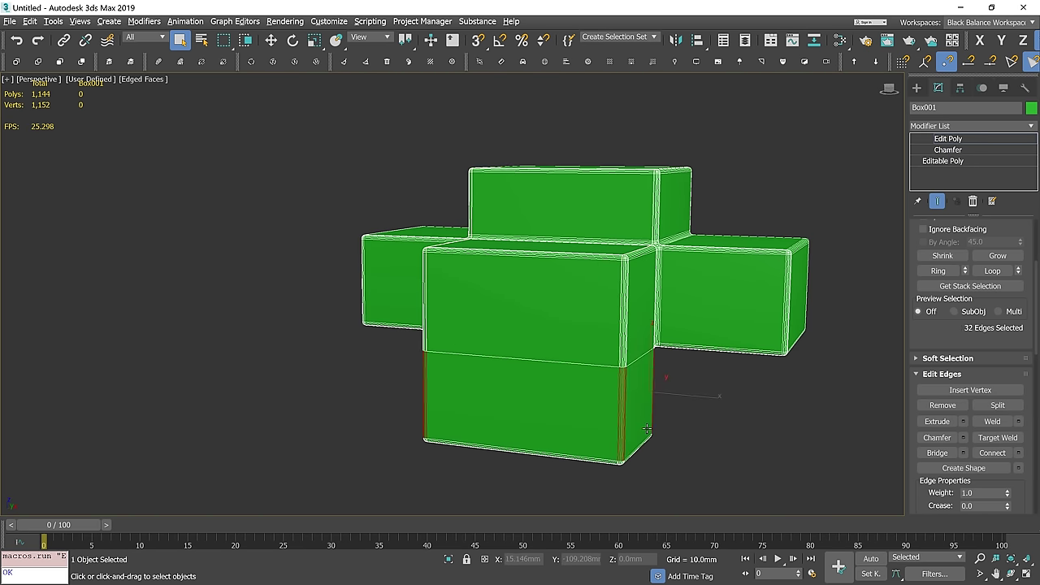
right_click(617, 398)
key("ctrl+shift+e")
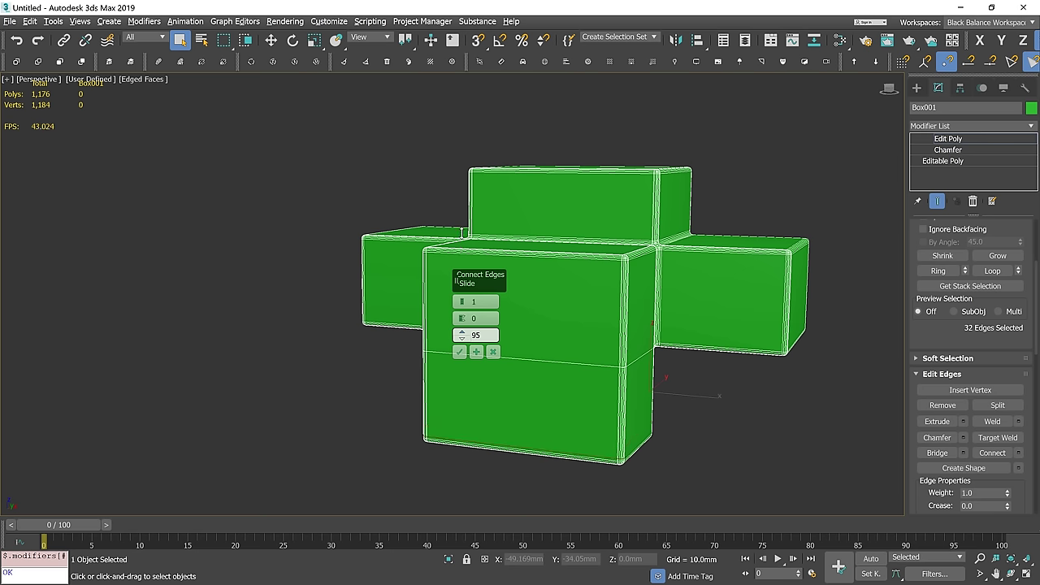
left_click(459, 351)
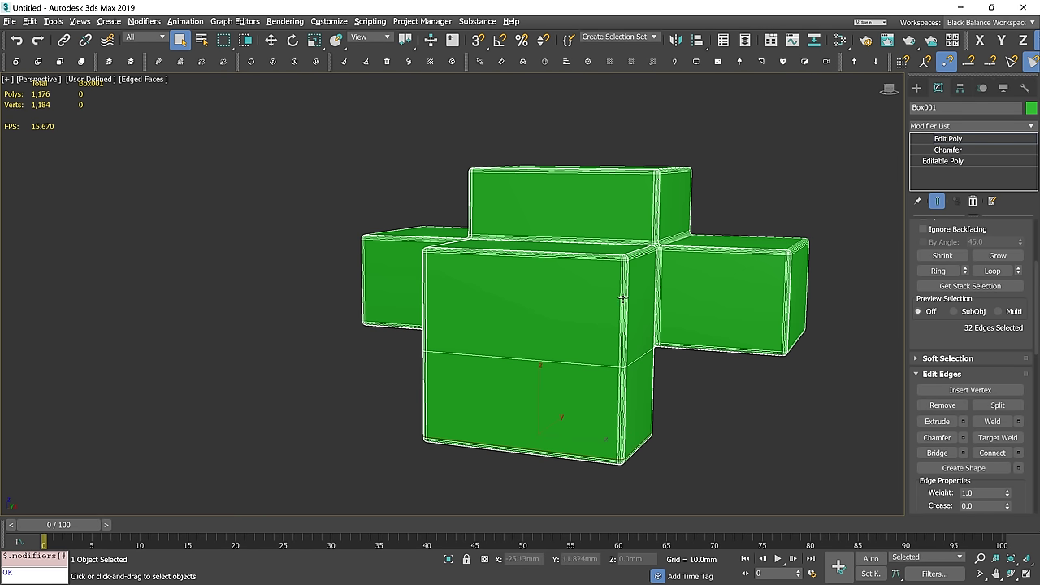
Step: Connect a second edge ring on the front box, then clear the edge selection
left_click(629, 302)
key("alt+r")
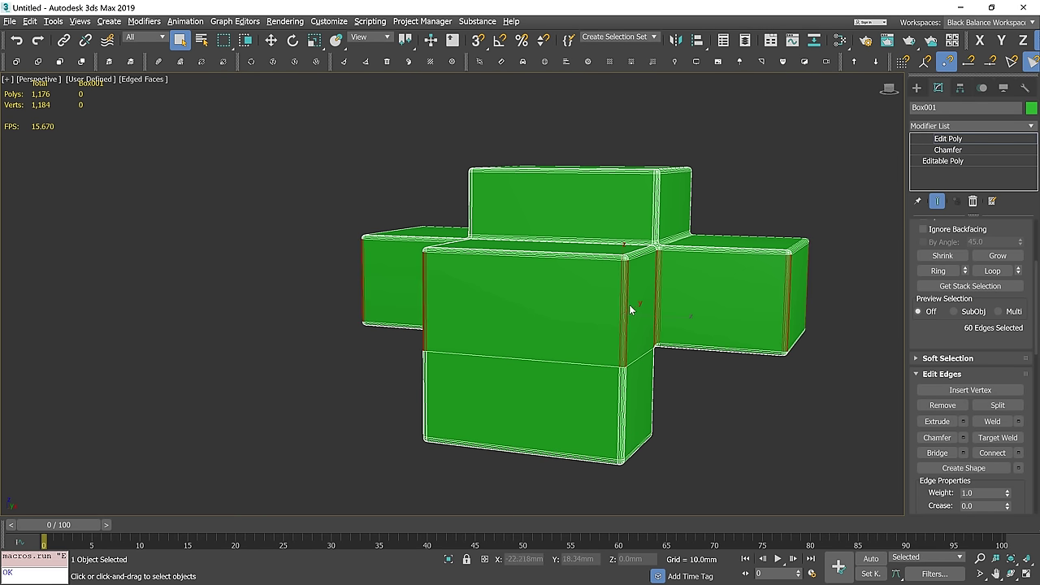
right_click(629, 305)
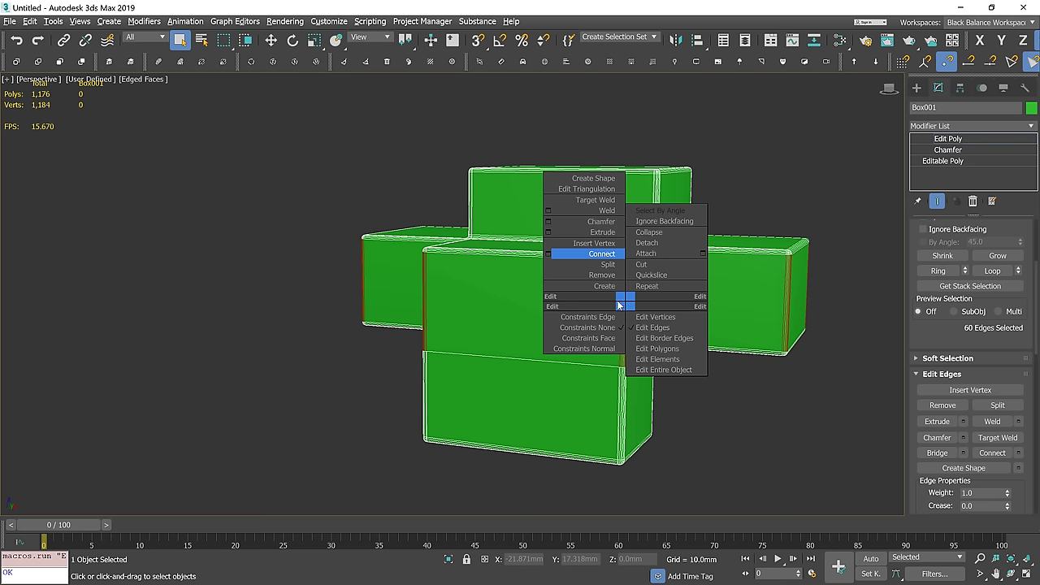
left_click(549, 252)
middle_click_drag(621, 291, 613, 289, "alt")
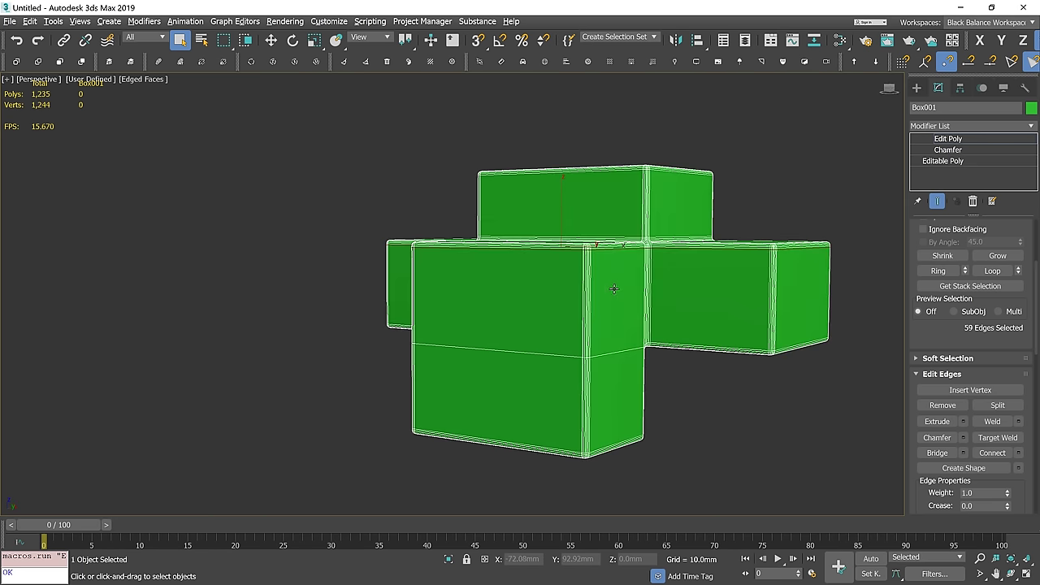
scroll(594, 260, "up", 5)
scroll(593, 255, "down", 4)
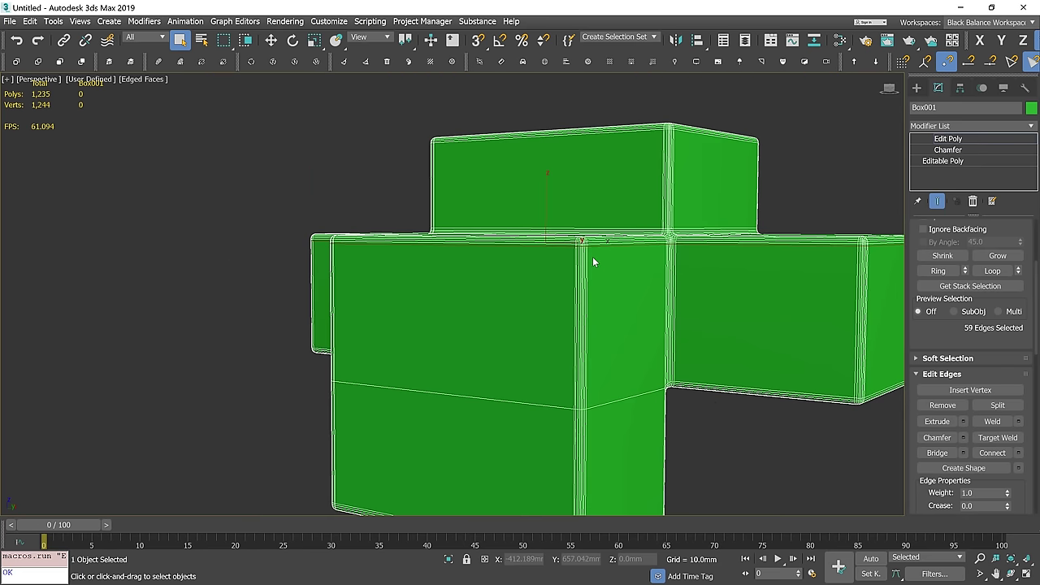
middle_click_drag(709, 361, 730, 415, "alt")
left_click(731, 417)
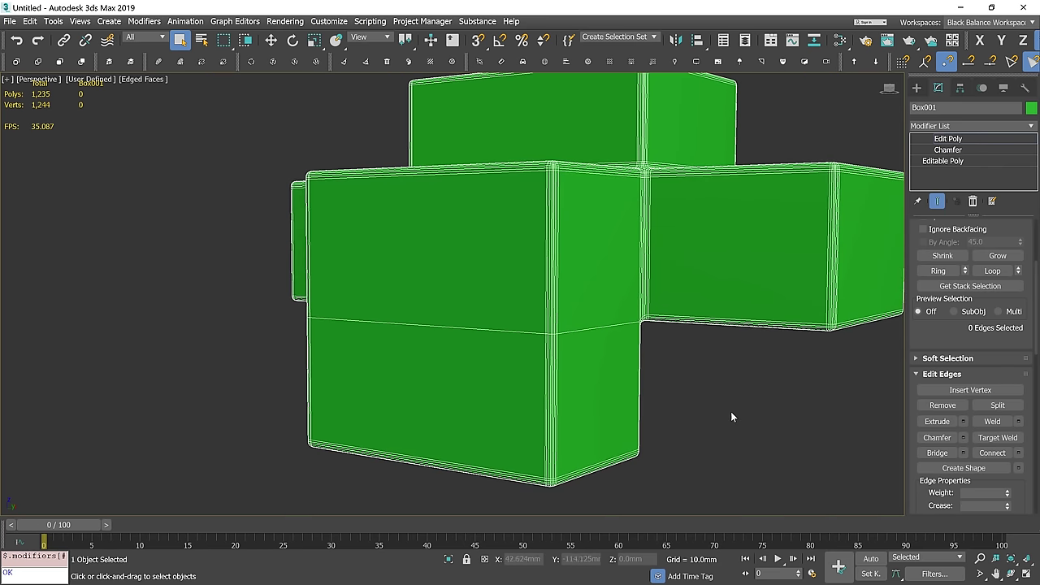
mouse_move(643, 405)
middle_mouse_down("alt")
mouse_move(629, 399)
mouse_move(802, 306)
middle_mouse_up("alt")
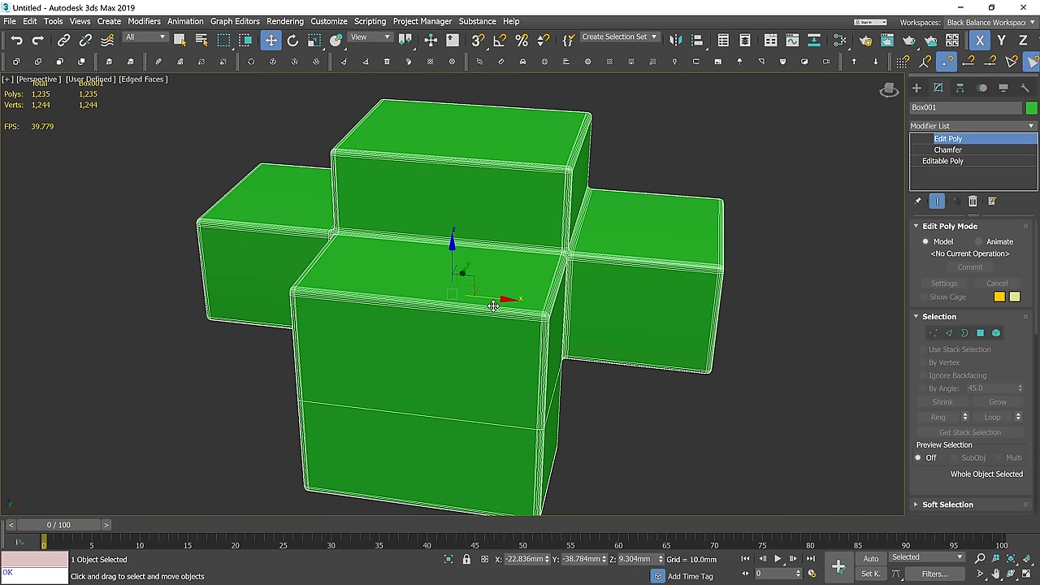
Step: Zoom the viewport out around the whole cross box
scroll(485, 308, "down", 10)
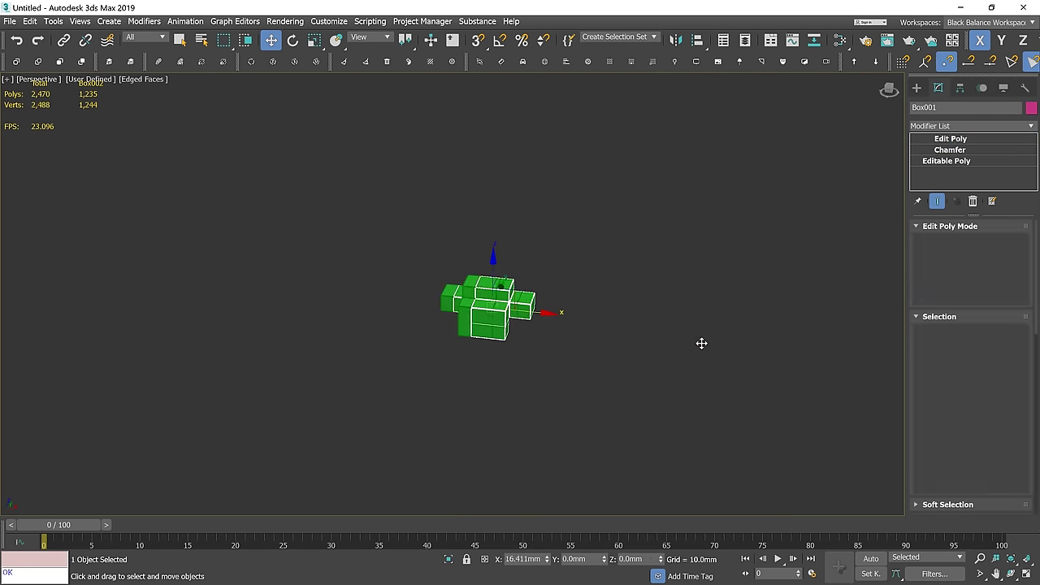
Step: Clone the box as copy Box002 and delete its Edit Poly and Chamfer modifiers
left_click_drag(515, 323, 701, 344, "shift")
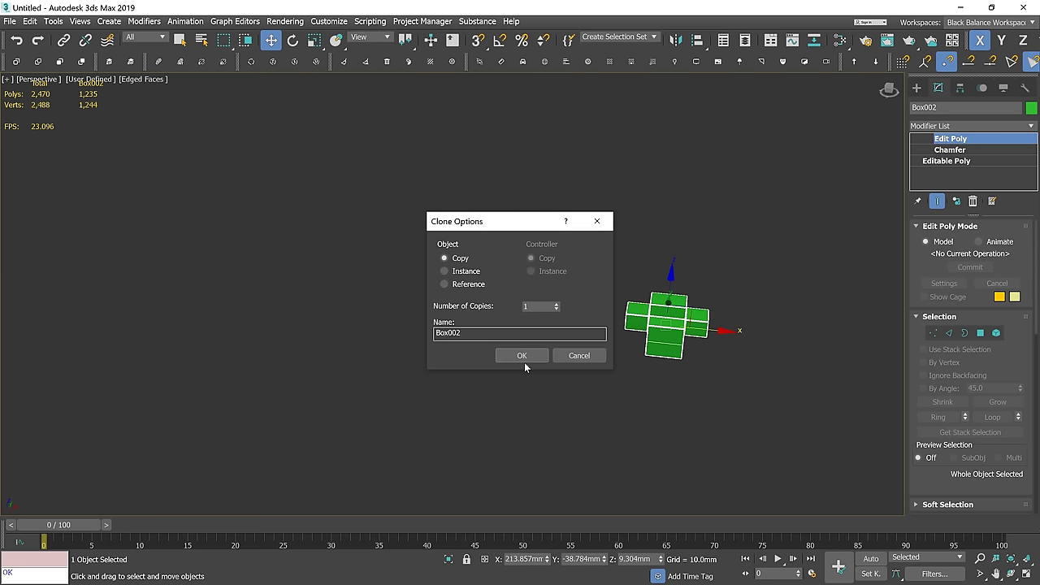
left_click(524, 358)
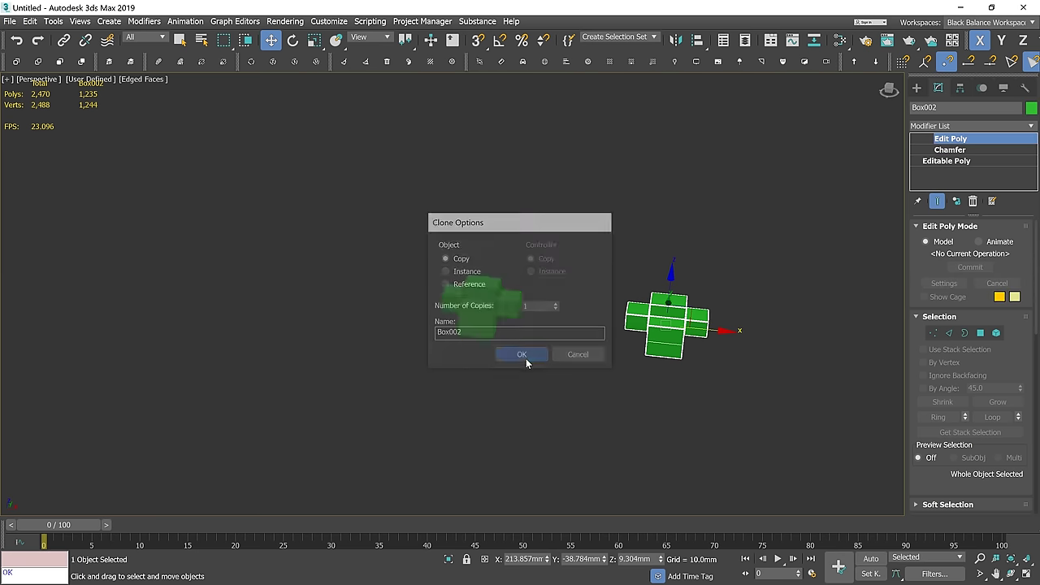
left_click(973, 201)
left_click(973, 201)
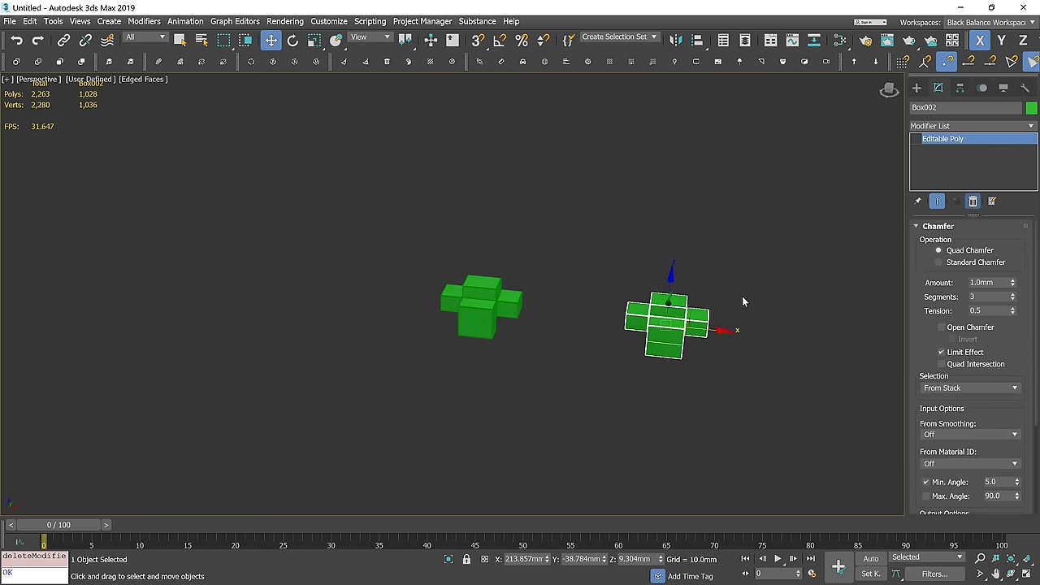
key("z")
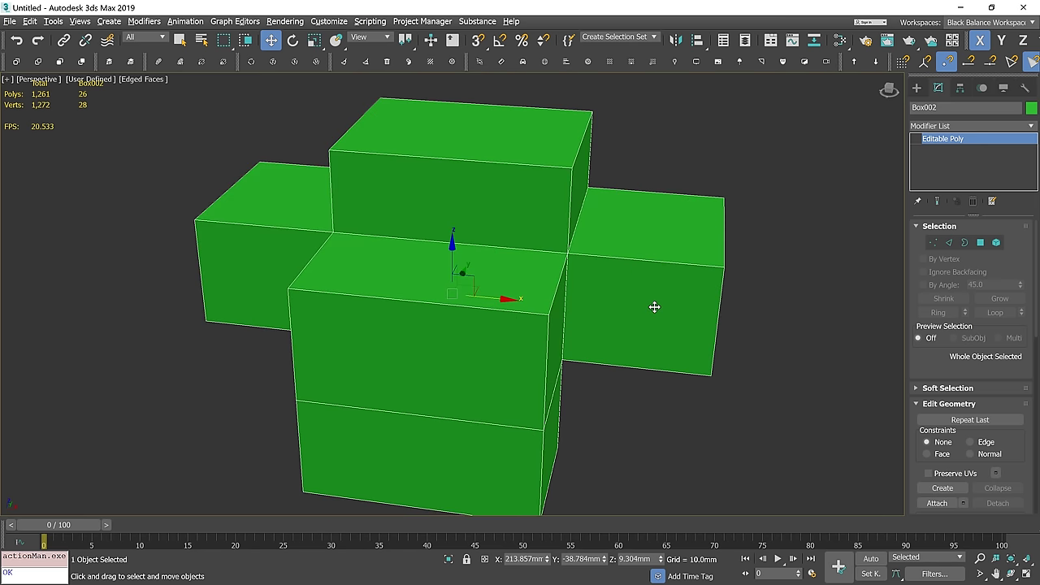
middle_click_drag(654, 306, 596, 286, "alt")
Step: Add a Chamfer modifier to Box002 with tension 0.5 and 2 segments
left_click(1030, 126)
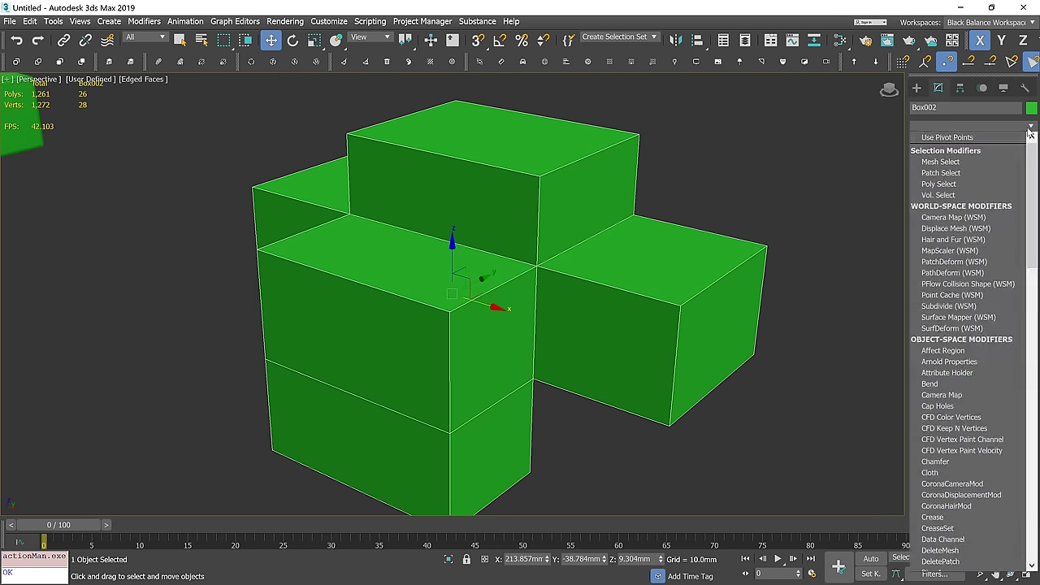
scroll(1029, 132, "down", 2)
key("c")
key("h")
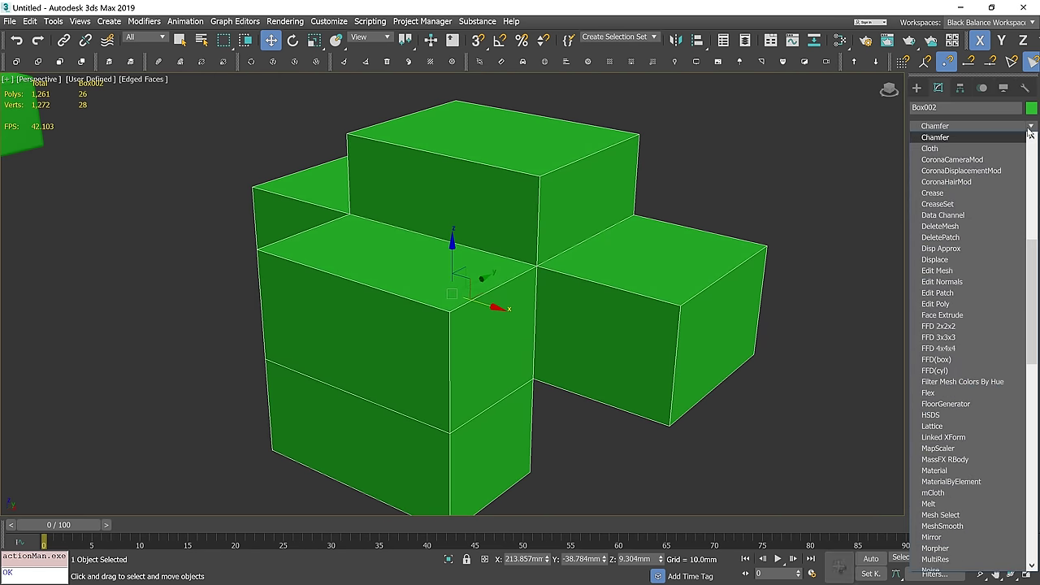
key("Return")
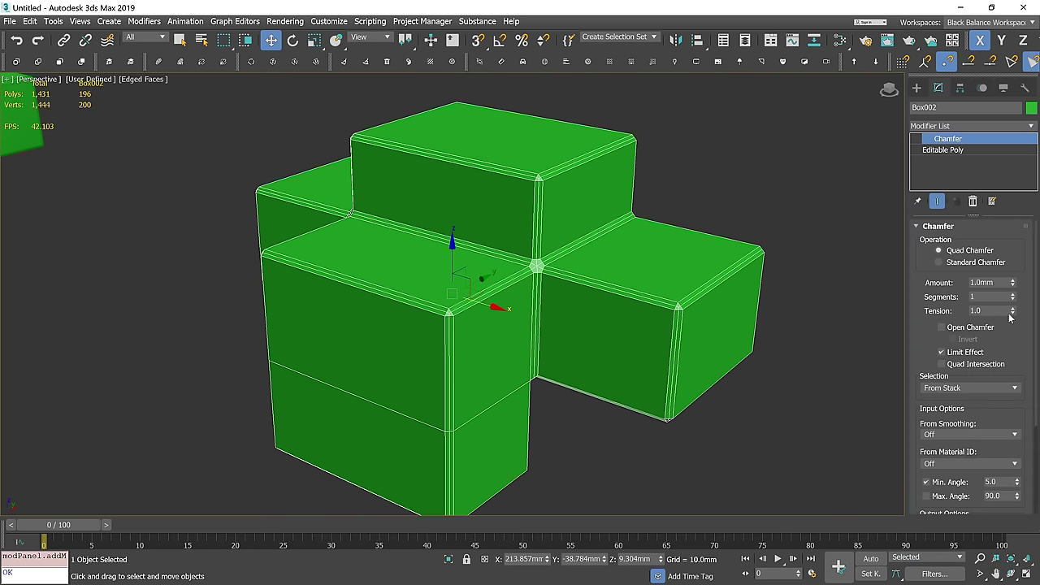
left_click(1010, 314)
key("Return")
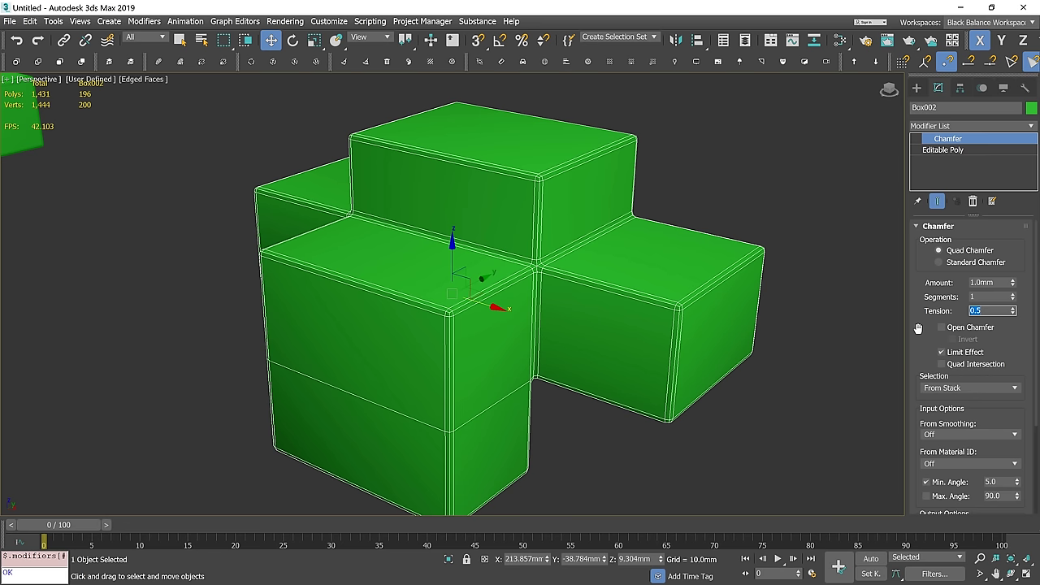
left_click(1013, 295)
scroll(469, 341, "up", 2)
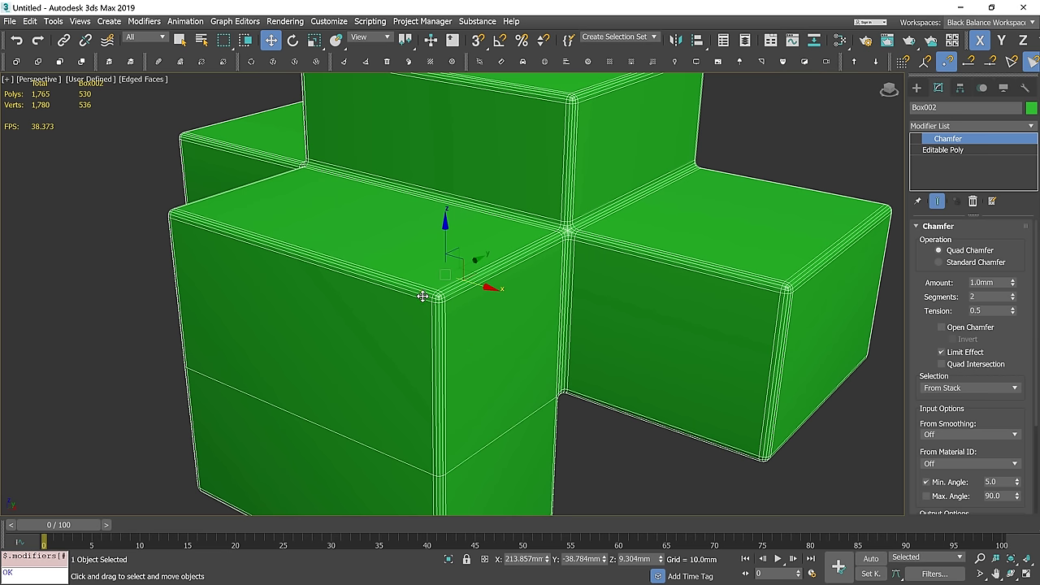
right_click(967, 140)
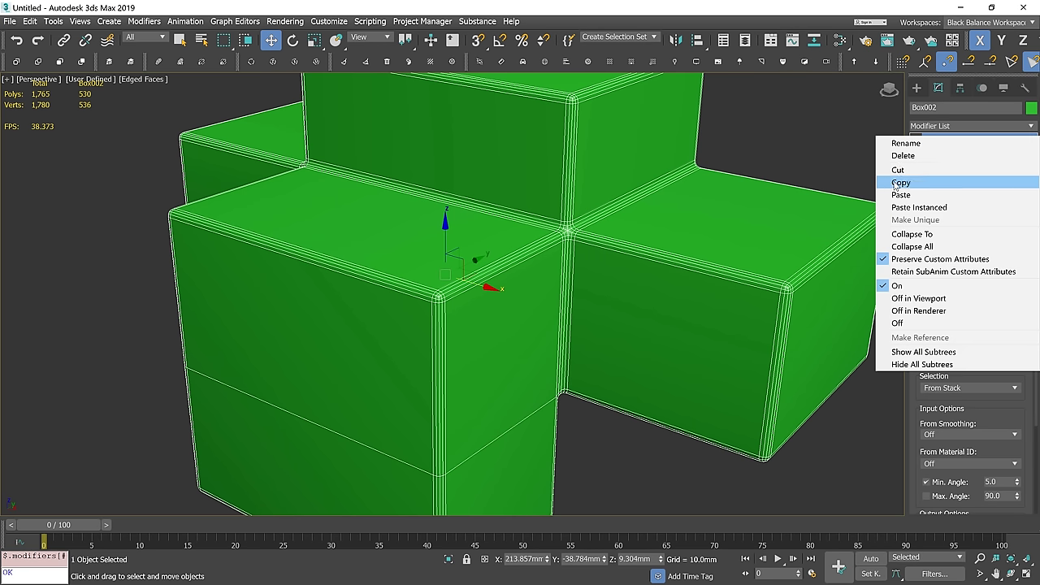
Step: Copy and paste the Chamfer to stack a second one on top, then switch it off
left_click(896, 184)
right_click(950, 145)
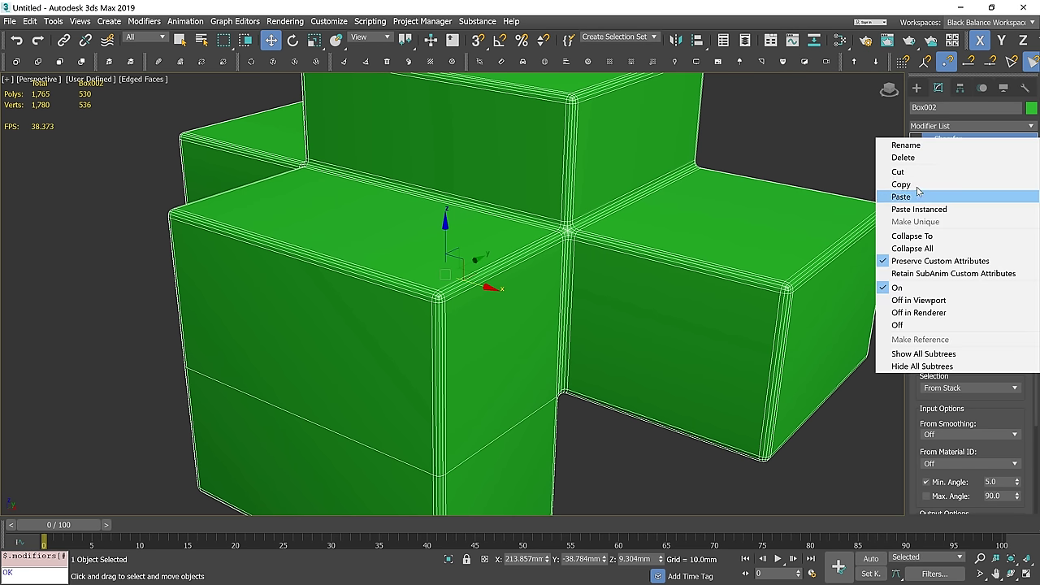
left_click(902, 196)
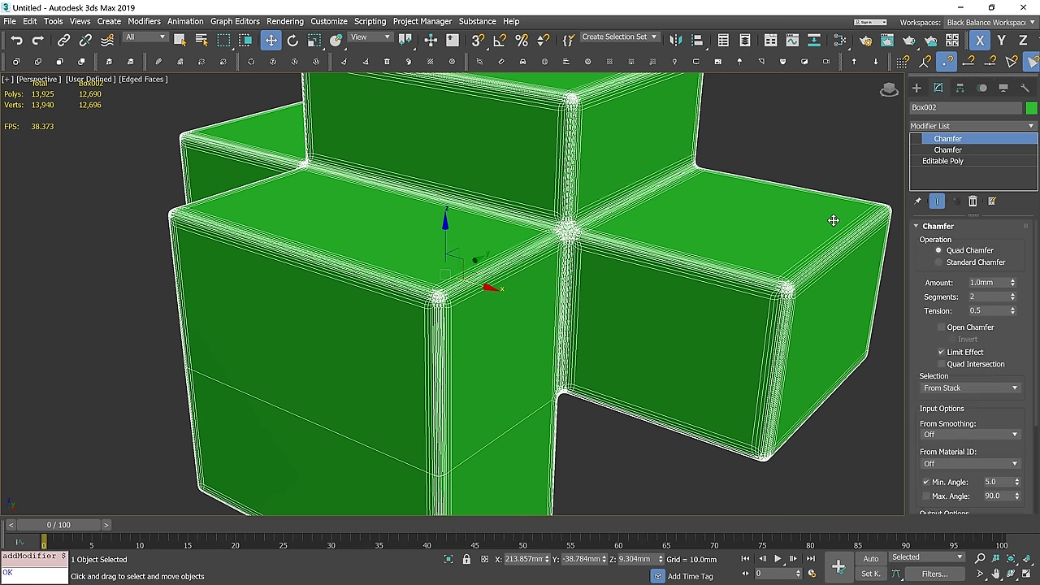
scroll(481, 306, "up", 5)
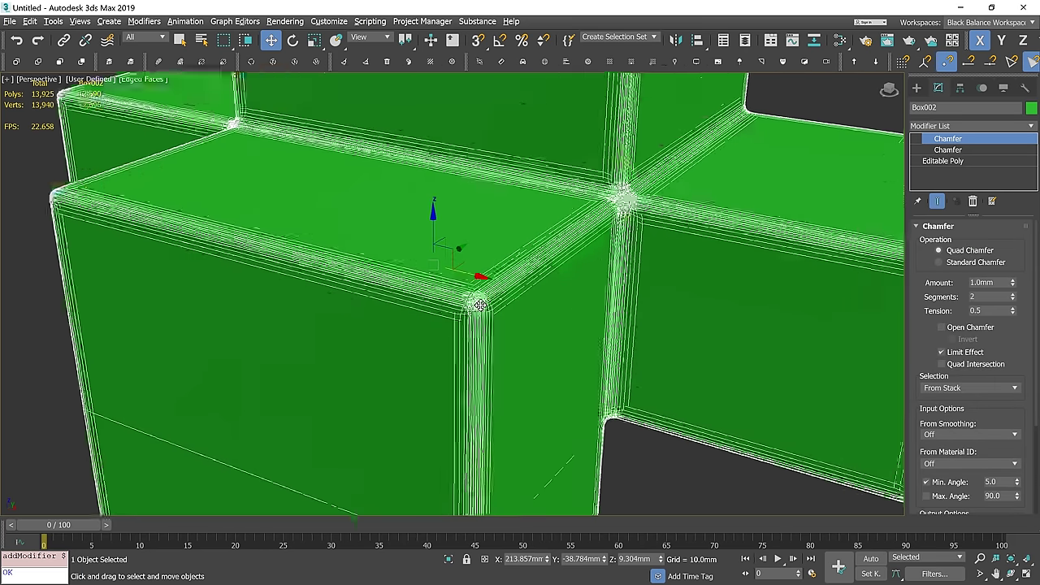
scroll(481, 306, "up", 3)
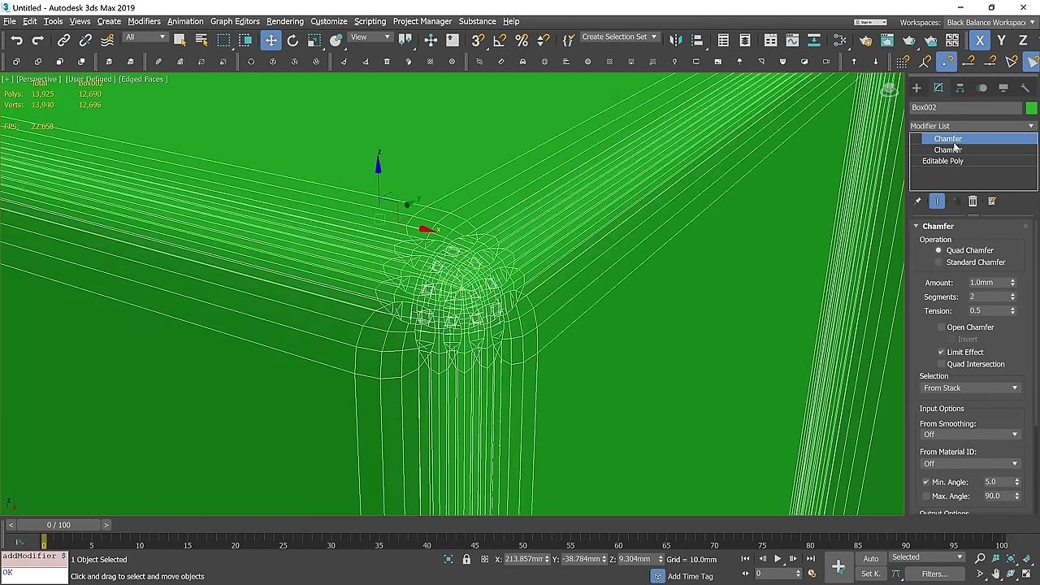
left_click(915, 140)
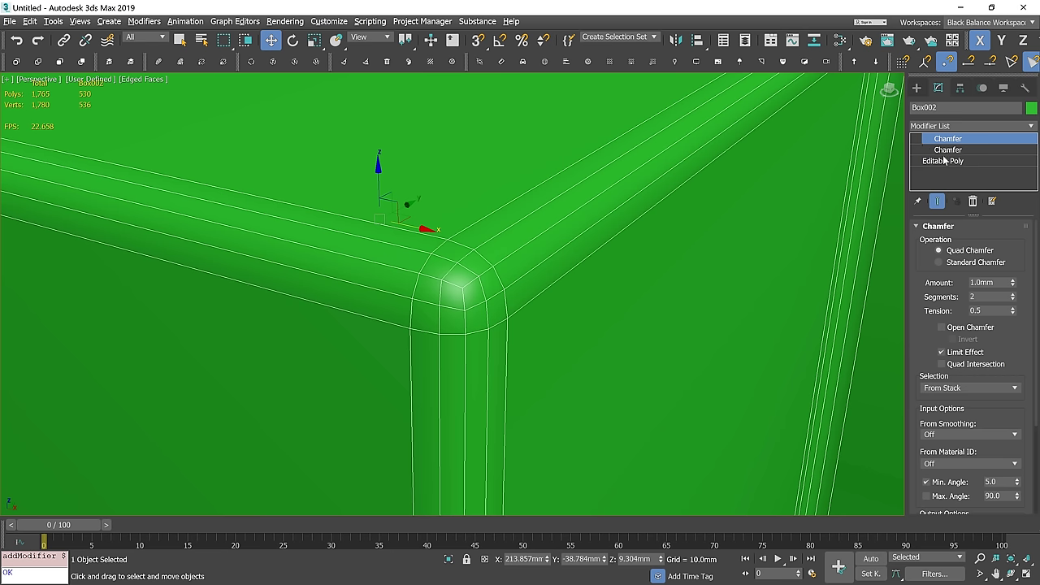
Step: Set the lower Chamfer to 1 segment and tension 0.0, then re-enable the top Chamfer
left_click(948, 150)
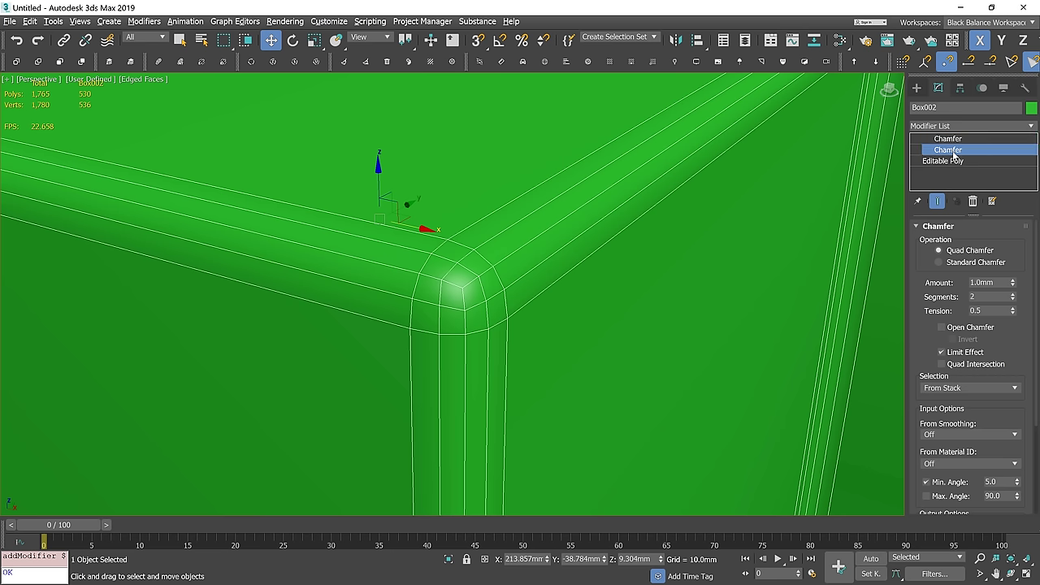
left_click(1013, 300)
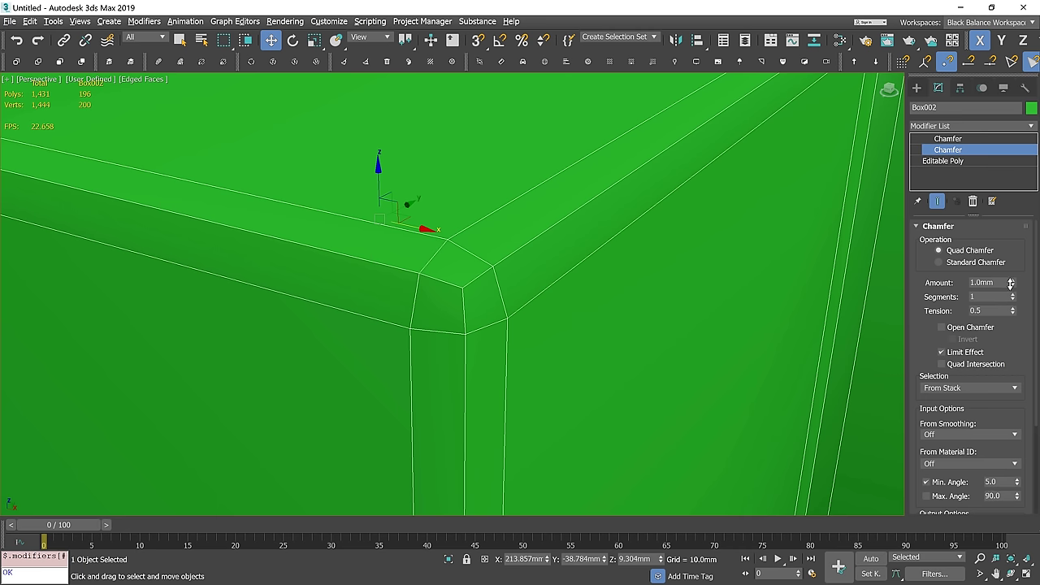
left_click_drag(1013, 311, 995, 185)
left_click_drag(1010, 266, 3, 437)
left_click_drag(1027, 315, 1027, 386)
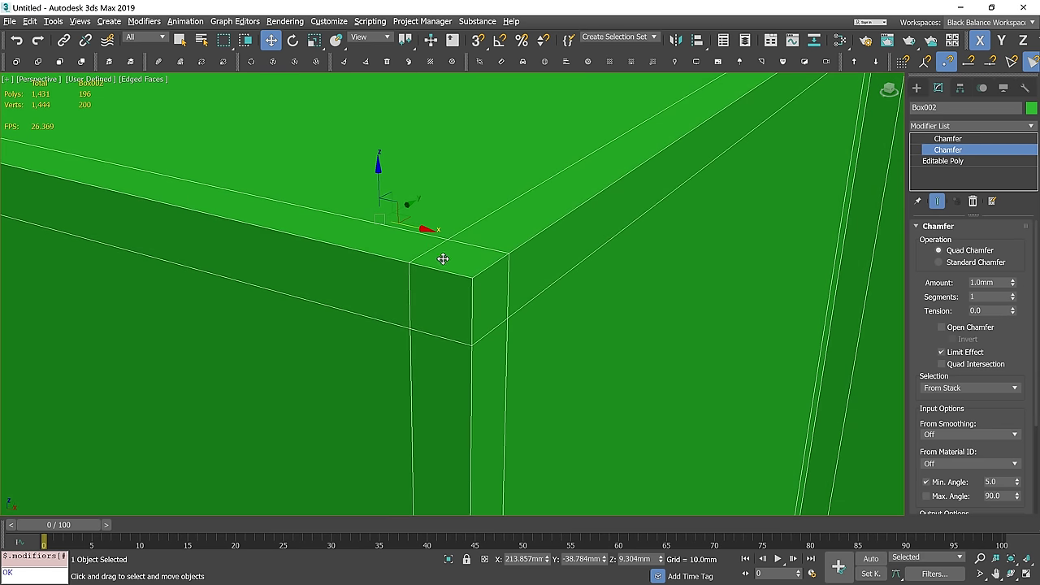
left_click(920, 142)
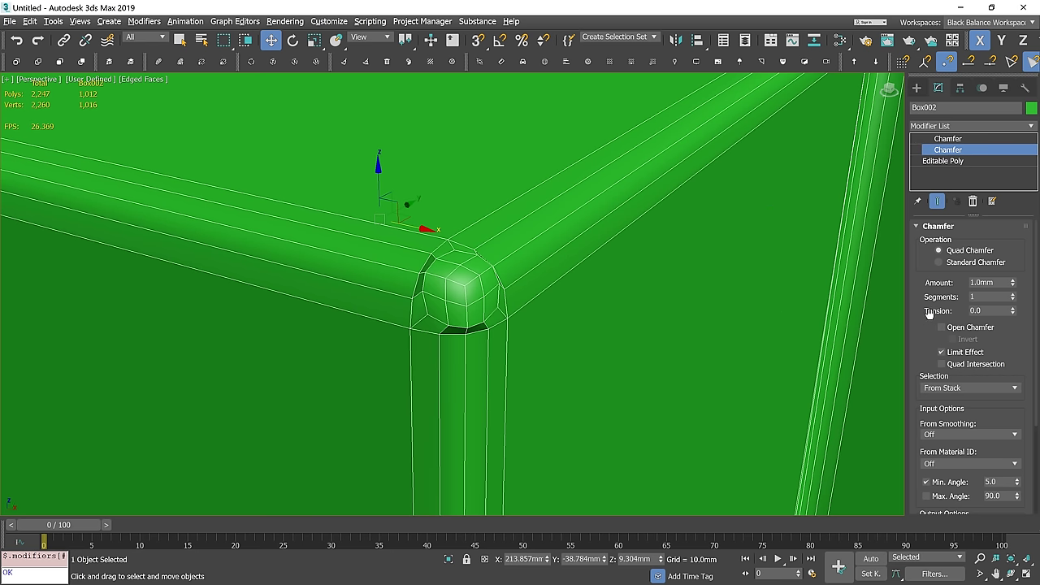
Step: Set the lower Chamfer amount to 1.45mm
mouse_move(1013, 282)
left_mouse_down()
mouse_move(1015, 250)
mouse_move(1012, 266)
left_mouse_up()
double_click(982, 282)
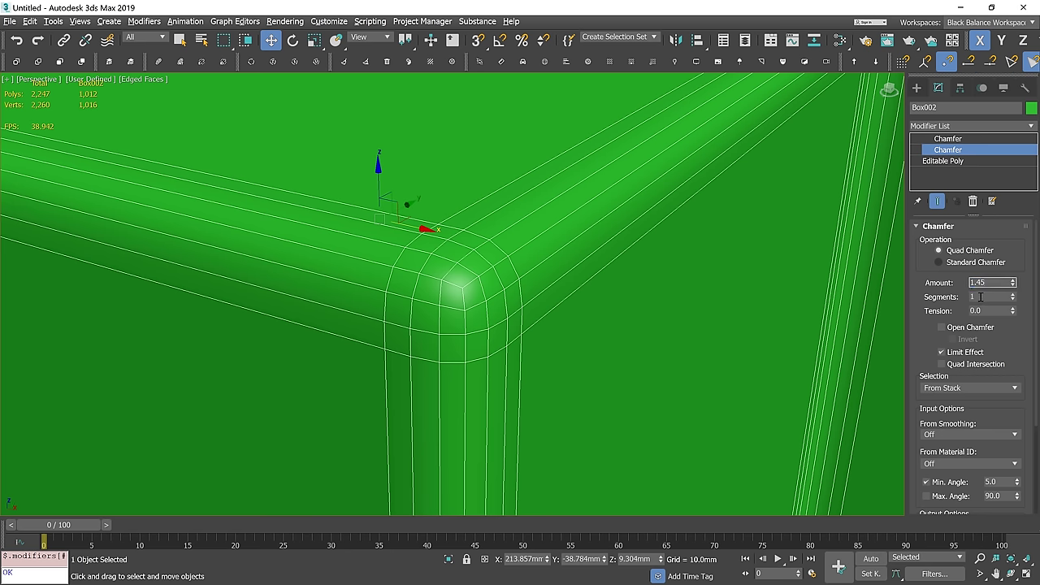
type("1.45")
key("Return")
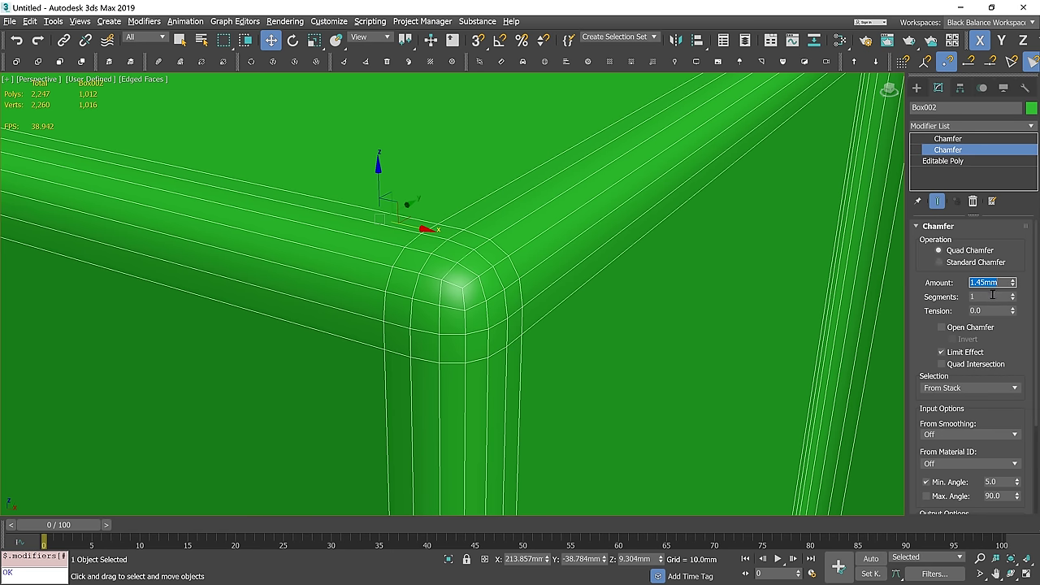
left_click(992, 295)
Step: Orbit around the box and toggle the lower Chamfer off and on to compare corners
scroll(578, 308, "down", 5)
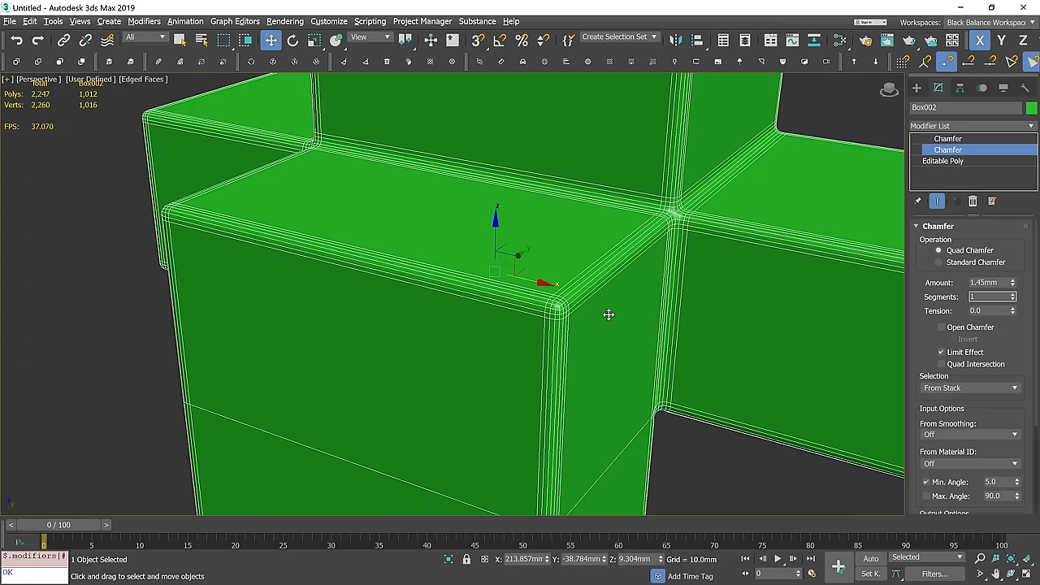
mouse_move(666, 313)
middle_mouse_down("alt")
mouse_move(655, 311)
mouse_move(664, 309)
middle_mouse_up("alt")
scroll(628, 311, "up", 3)
scroll(653, 321, "down", 1)
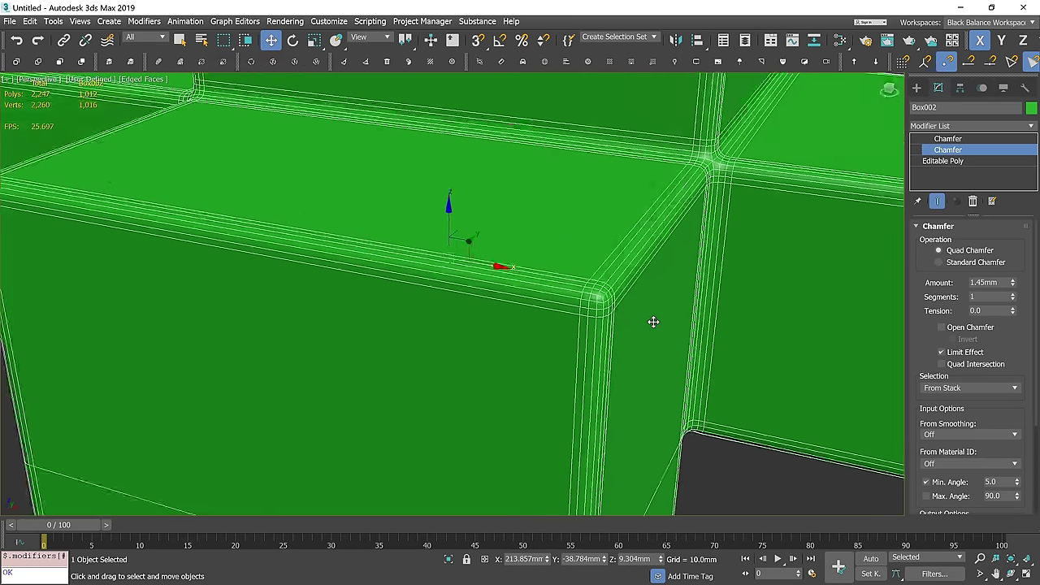
scroll(653, 322, "down", 2)
middle_click_drag(729, 316, 593, 279, "alt")
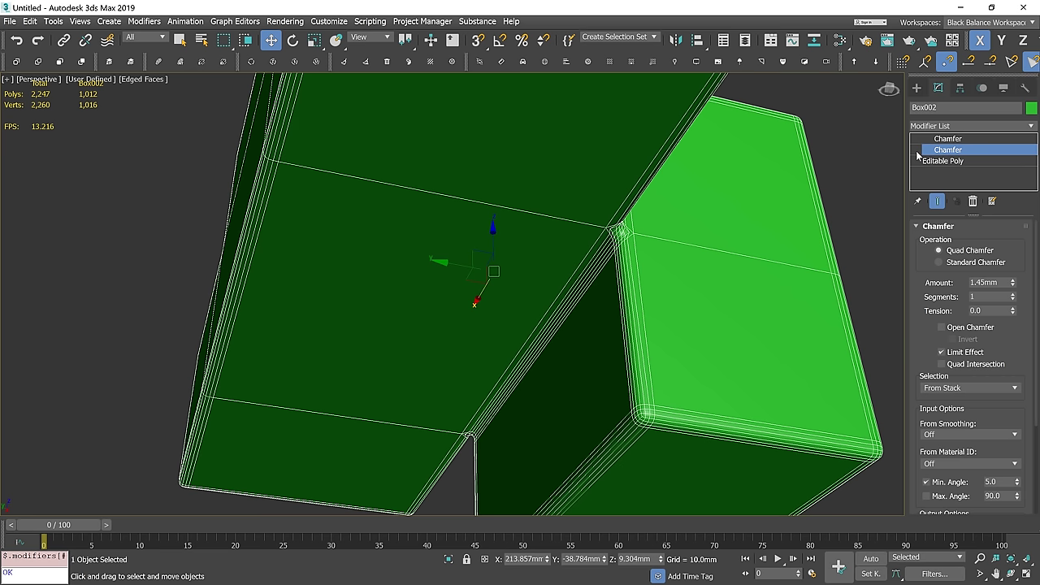
left_click(917, 151)
left_click(917, 155)
middle_click_drag(734, 239, 692, 353, "alt")
scroll(617, 356, "up", 4)
scroll(611, 356, "up", 2)
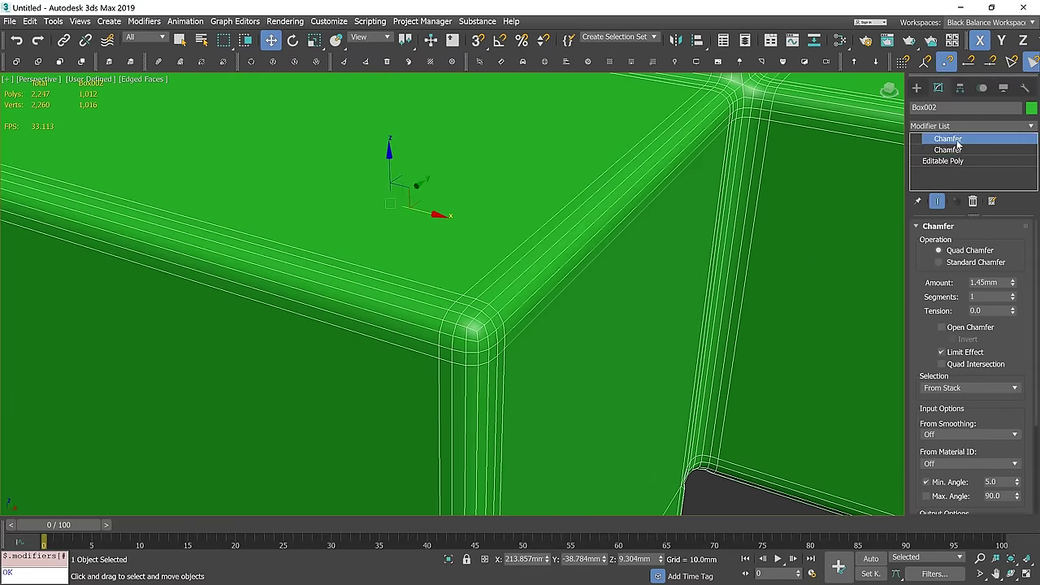
left_click(953, 140)
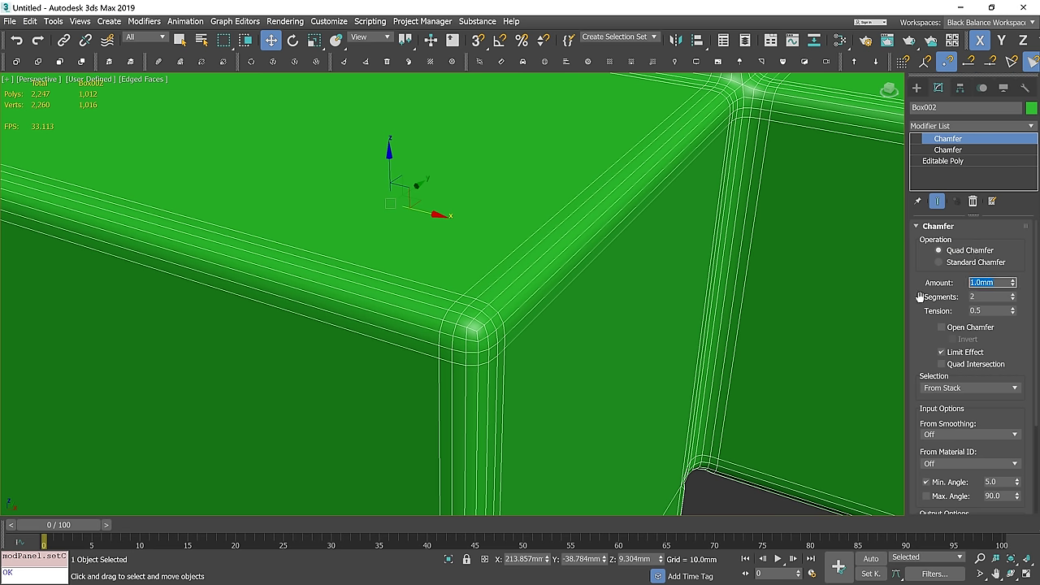
Step: Try a 2mm upper and 2.9mm lower chamfer amount, and hide edged faces
type("2")
key("Return")
left_click(948, 150)
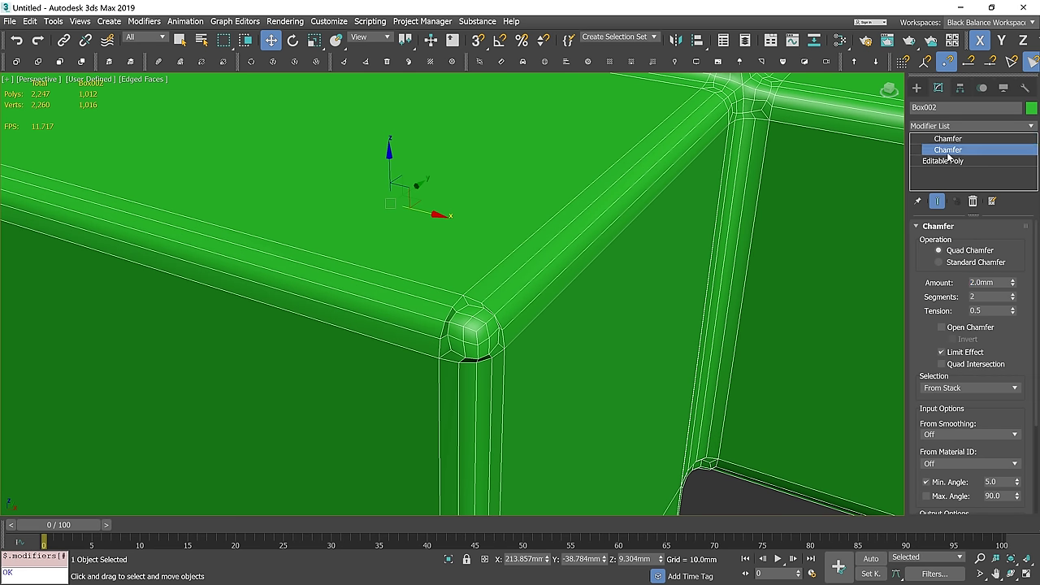
left_click_drag(1012, 270, 1012, 253)
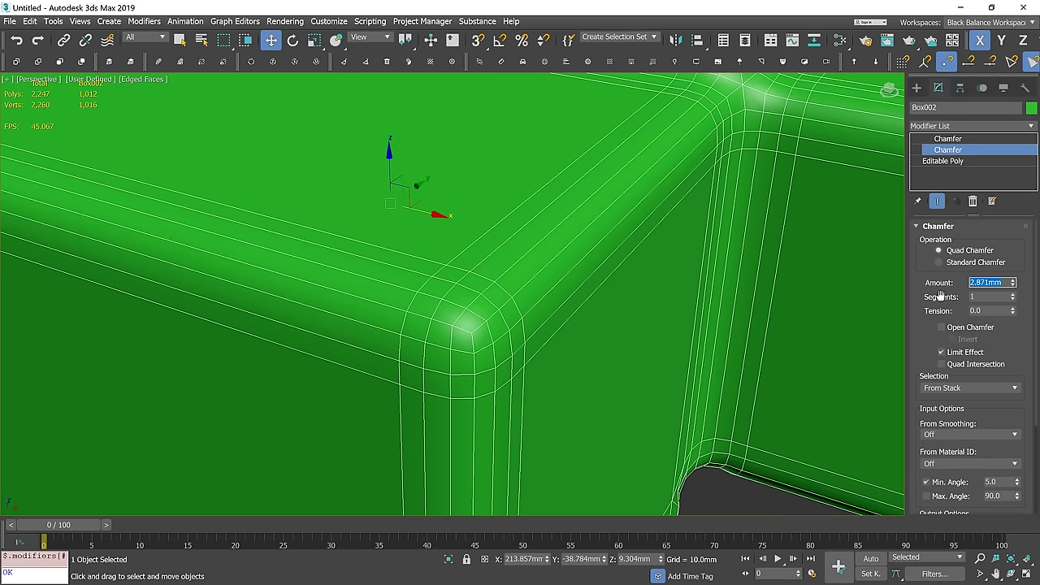
type("2.9")
key("Return")
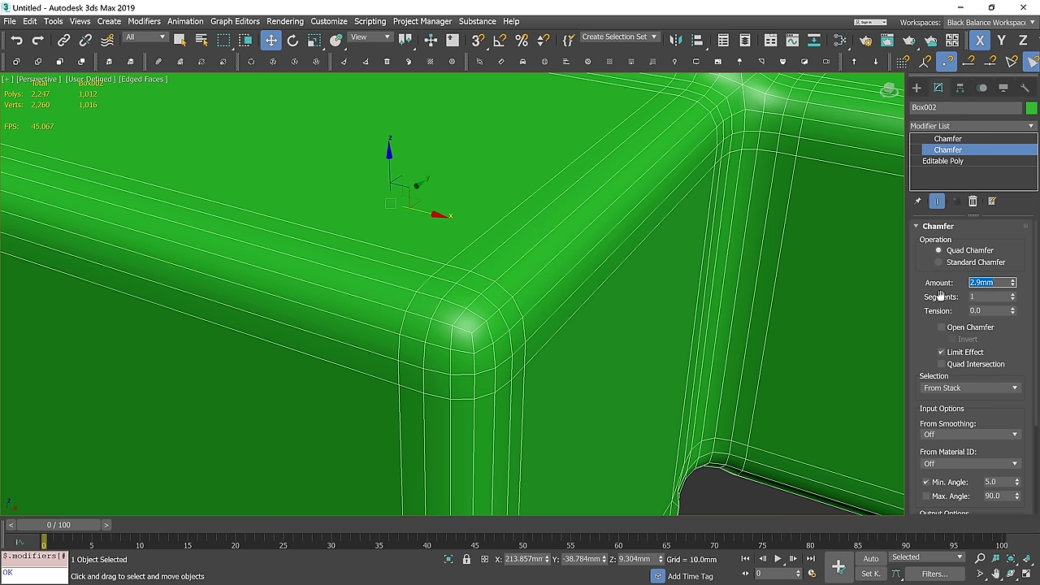
scroll(940, 296, "down", 1)
mouse_move(587, 279)
middle_mouse_down("alt")
mouse_move(643, 308)
mouse_move(599, 273)
mouse_move(610, 290)
mouse_move(674, 281)
mouse_move(675, 272)
mouse_move(673, 261)
mouse_move(585, 251)
mouse_move(515, 320)
mouse_move(499, 316)
mouse_move(539, 314)
middle_mouse_up("alt")
key("F4")
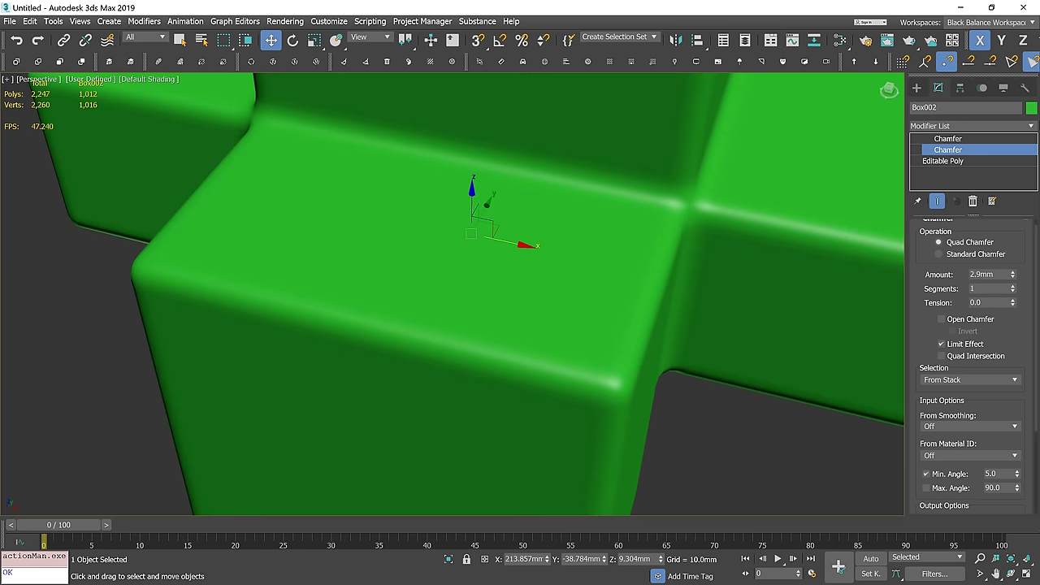
Step: Settle the lower Chamfer at 1.45mm and the upper Chamfer at 1.0mm
left_click_drag(999, 275, 947, 278)
type("1.45")
key("Return")
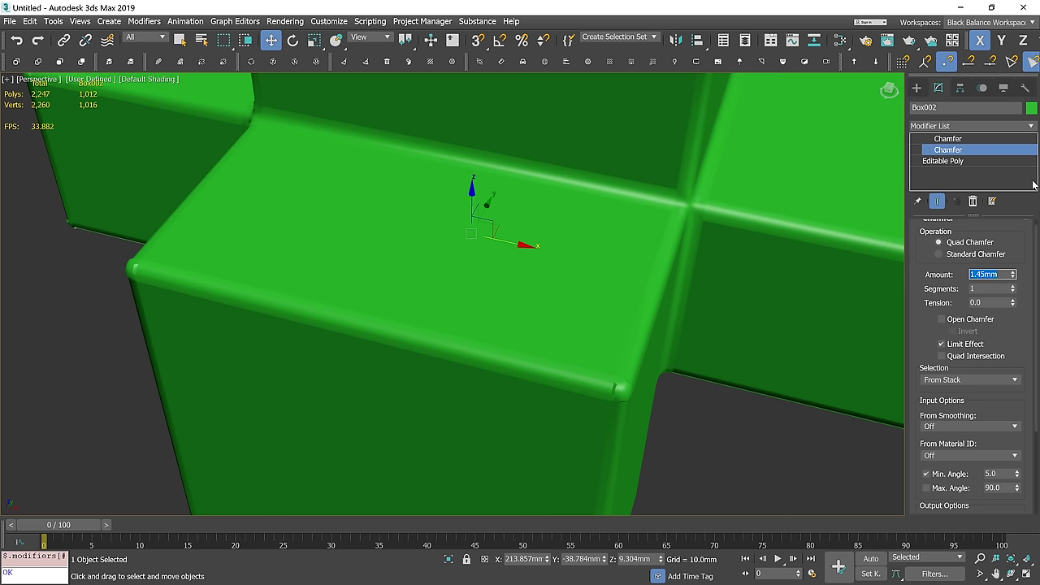
left_click(947, 139)
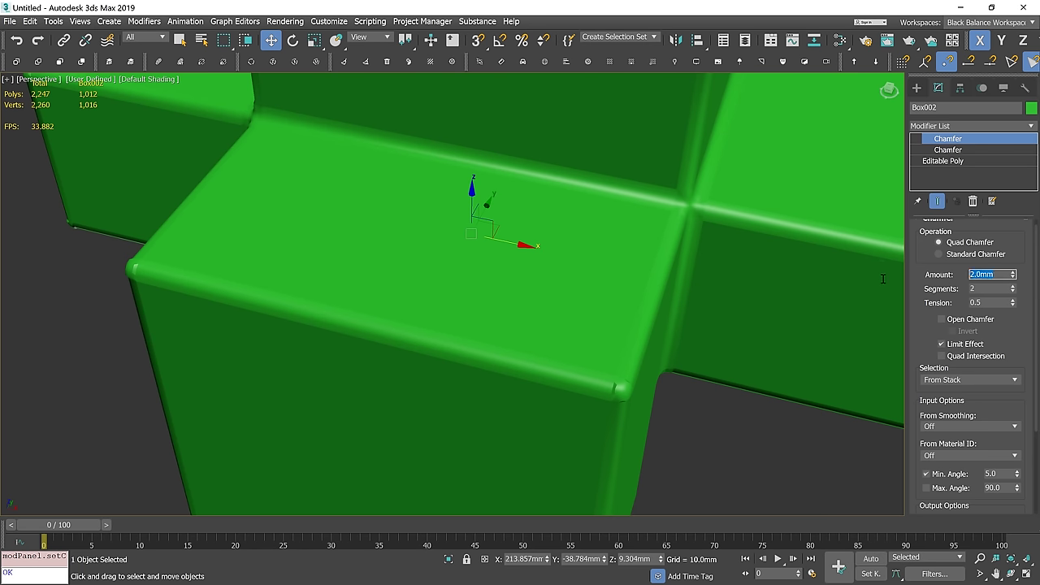
type("1")
key("Return")
scroll(582, 279, "down", 3)
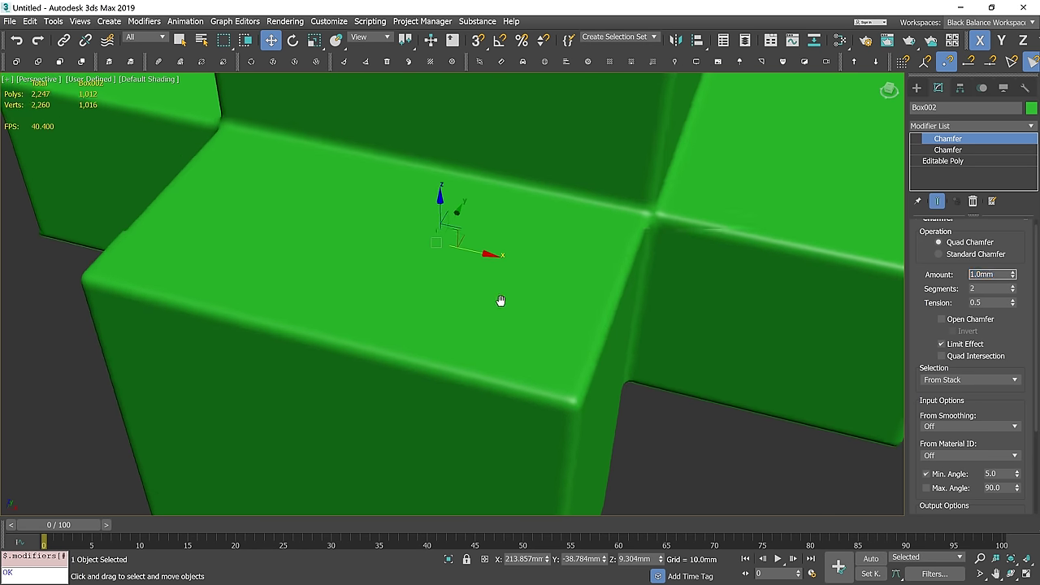
key("shift+z")
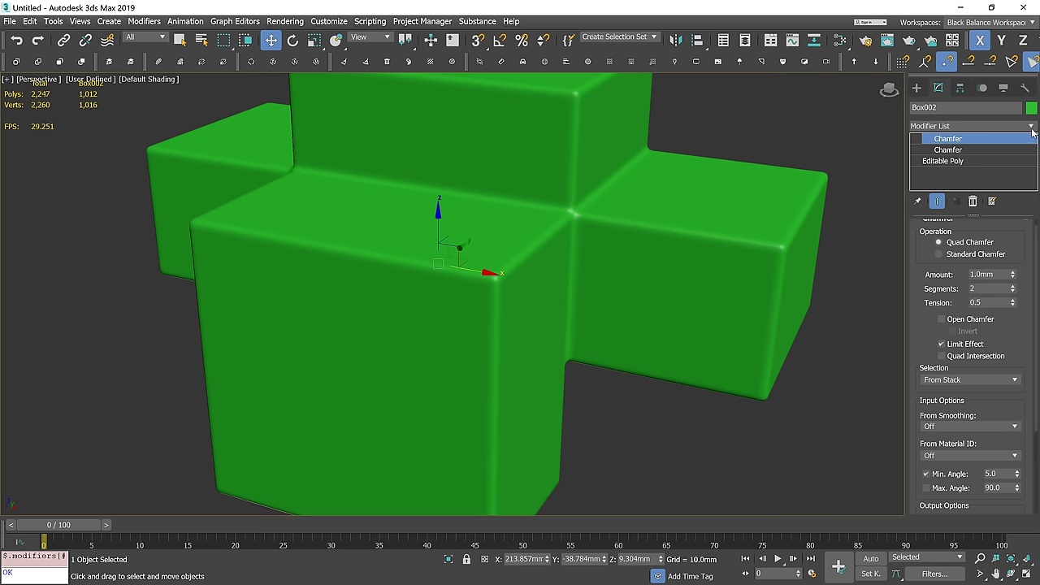
left_click(1032, 133)
Step: Add TurboSmooth above Box002's two Chamfers via 'tu', then reselect it with edged faces shown
type("tu")
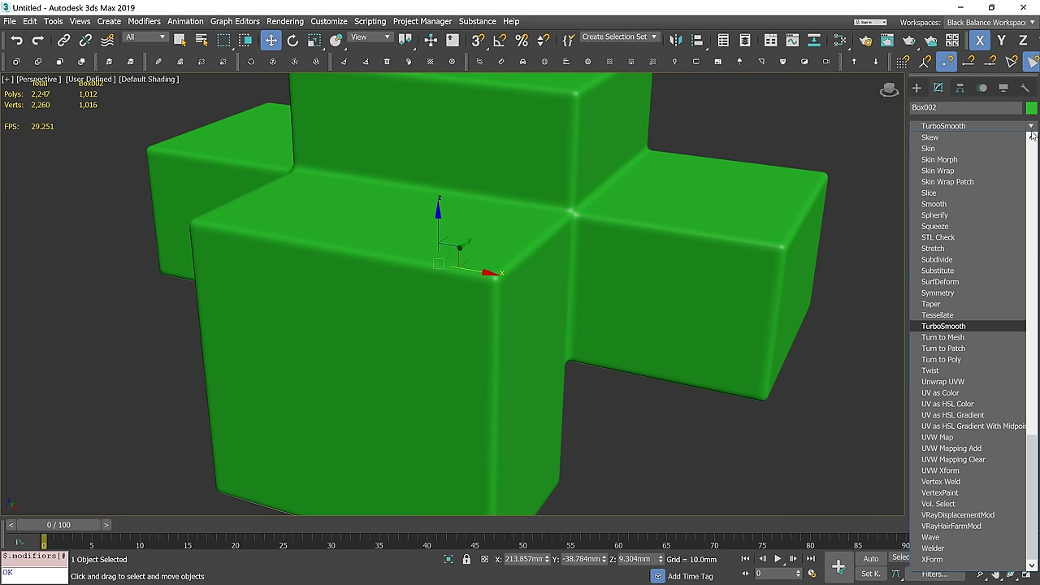
key("Return")
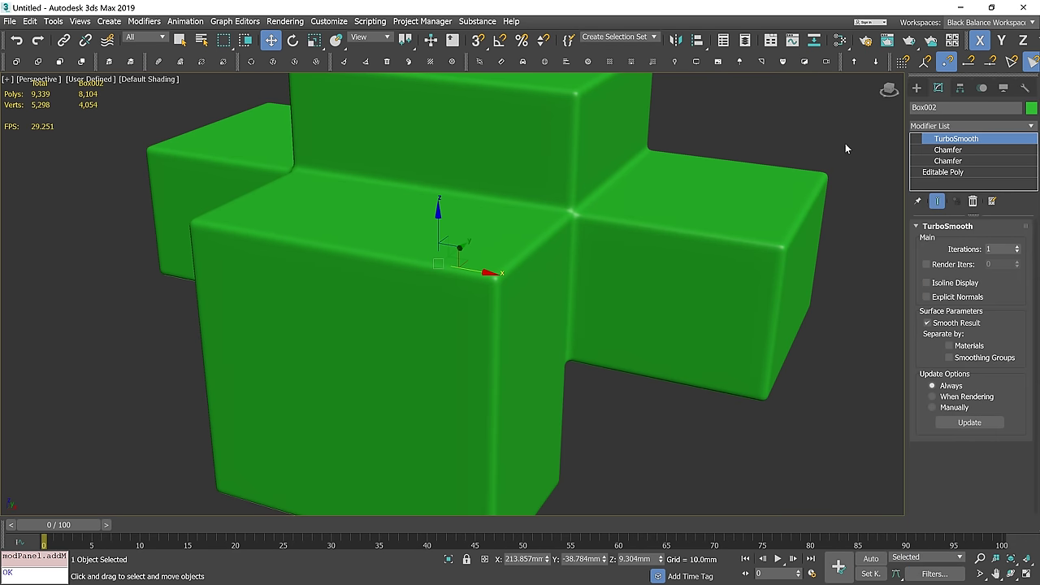
left_click(845, 143)
key("F4")
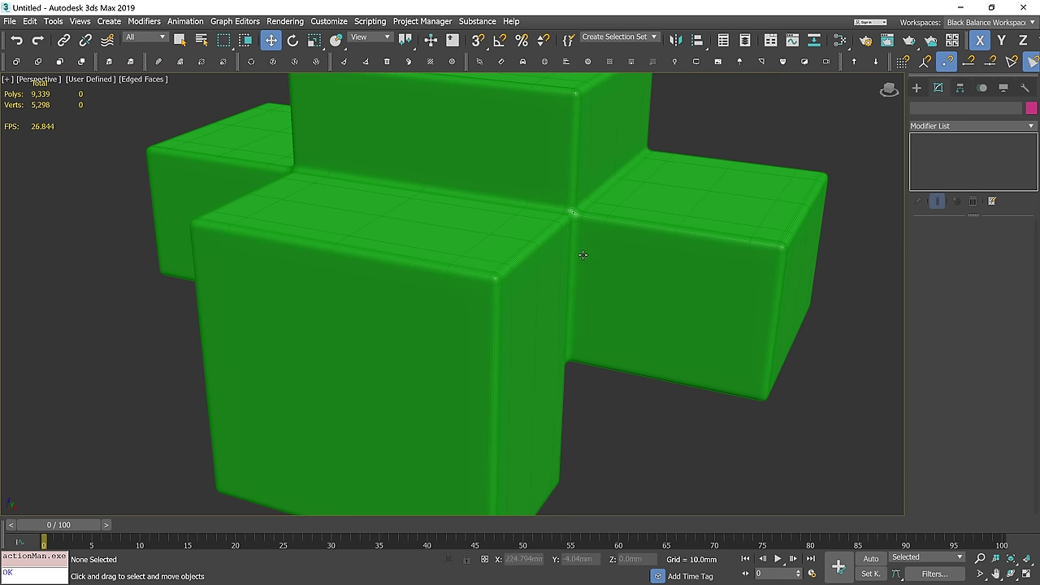
middle_click_drag(580, 248, 601, 235, "alt")
left_click(601, 235)
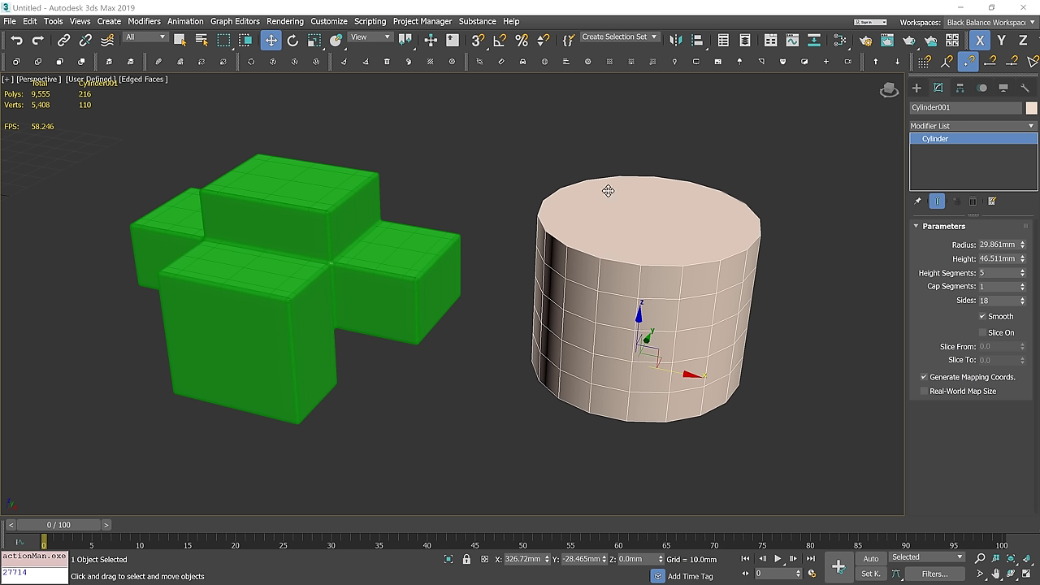
Step: Copy the green cross box's TurboSmooth and both Chamfer modifiers
left_click(388, 279)
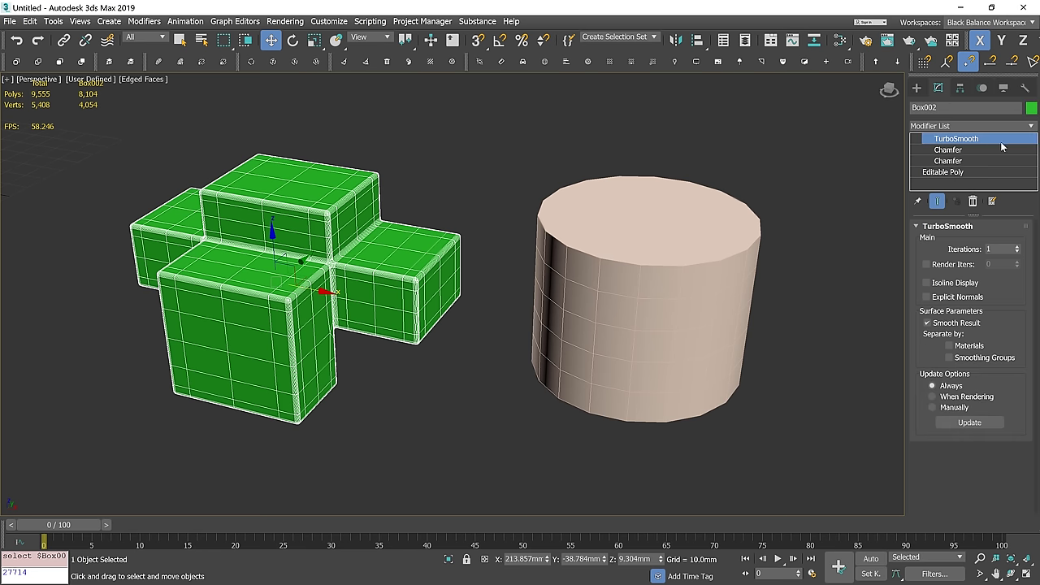
left_click(959, 161, "shift")
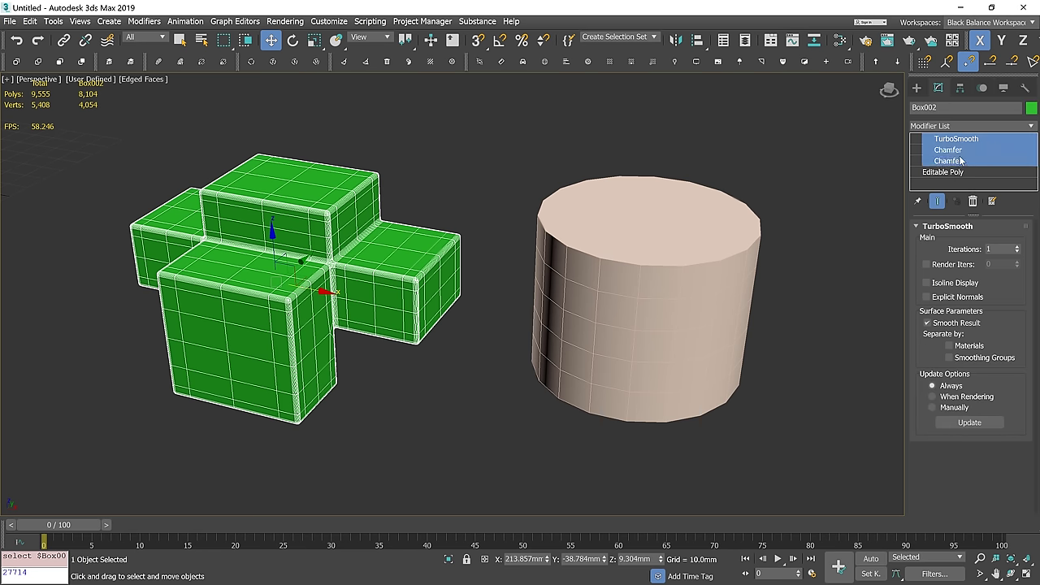
right_click(959, 162)
left_click(949, 204)
Step: Paste the three modifiers onto the cylinder and disable its TurboSmooth and one Chamfer
left_click(710, 239)
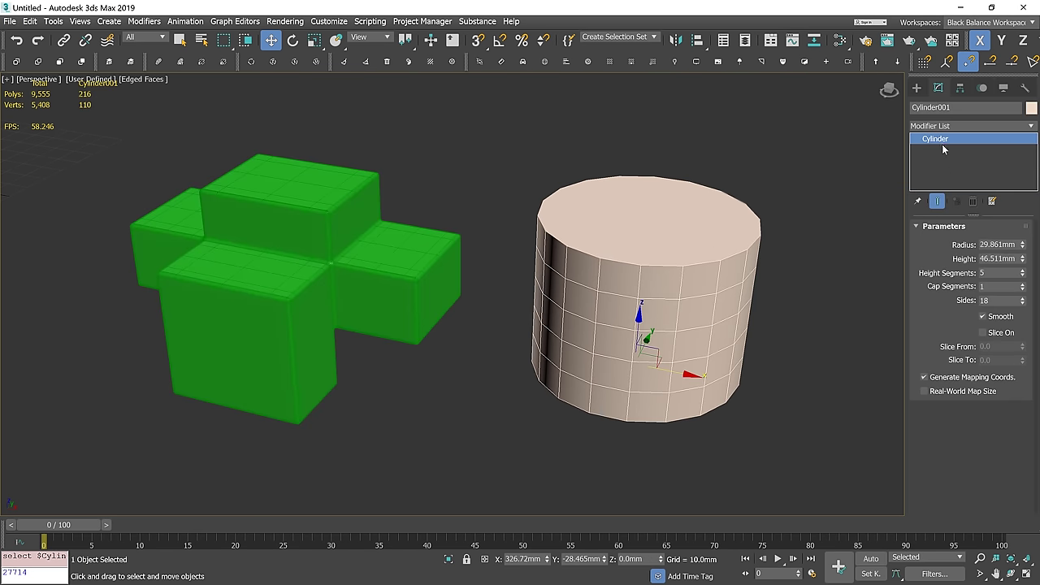
right_click(941, 144)
left_click(951, 199)
middle_click_drag(728, 234, 572, 289)
left_click(918, 139)
left_click(919, 152)
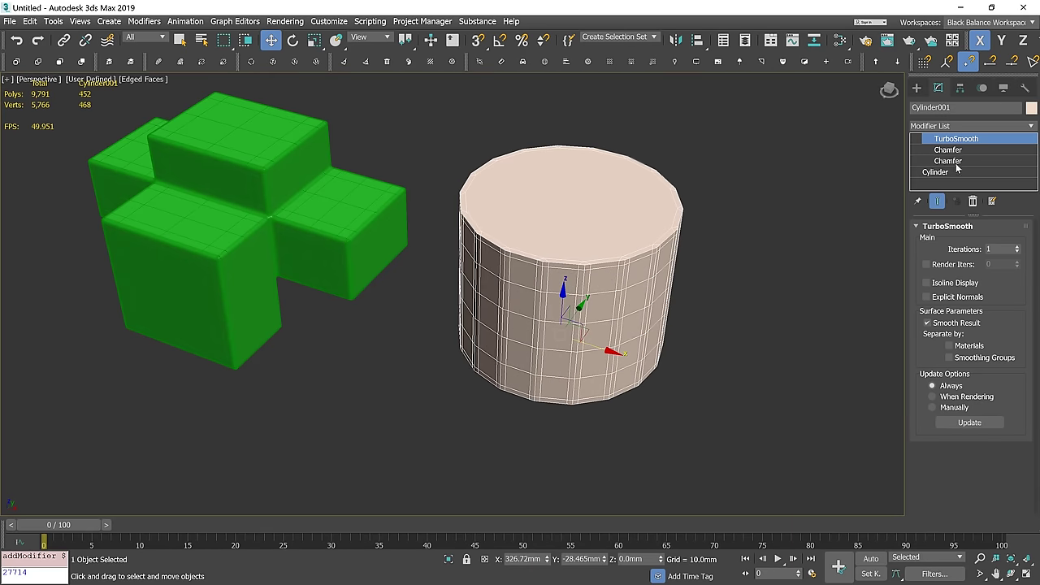
left_click(955, 162)
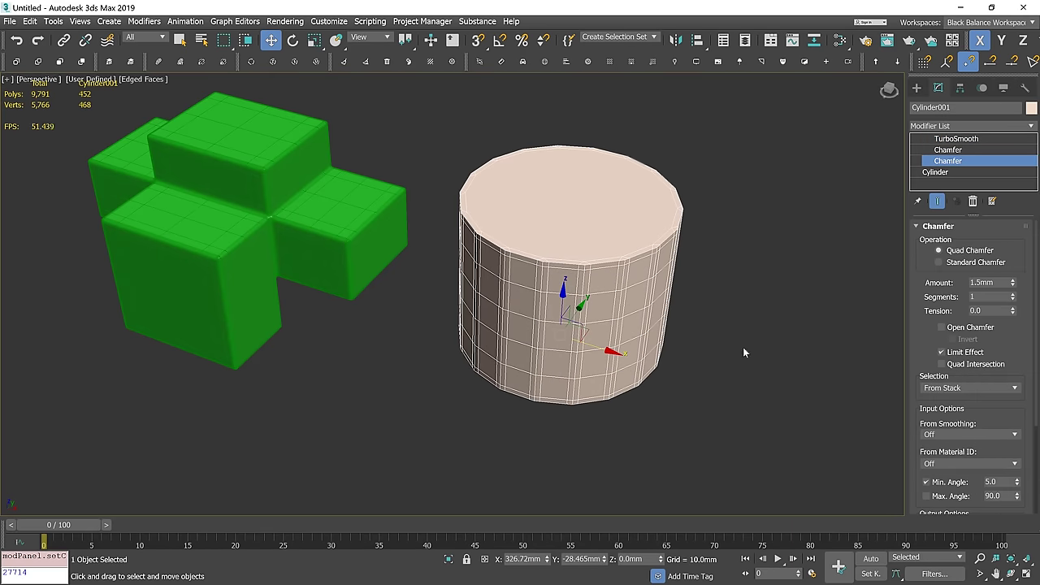
Step: Try lower minimum angles of 30 and about 21 on the cylinder's lower Chamfer
left_click(926, 482)
left_click(926, 483)
left_click(991, 482)
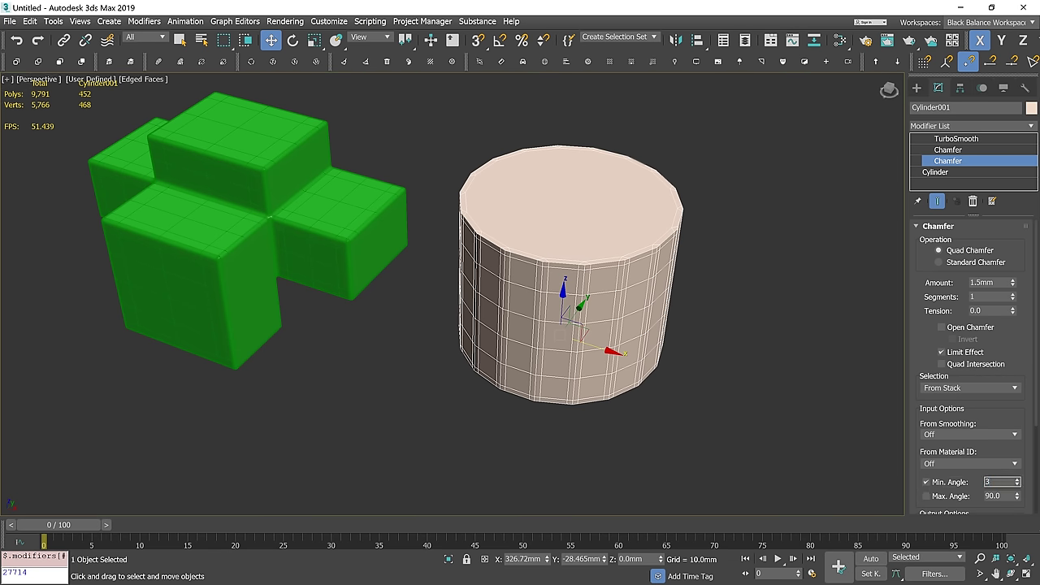
type("30")
key("Return")
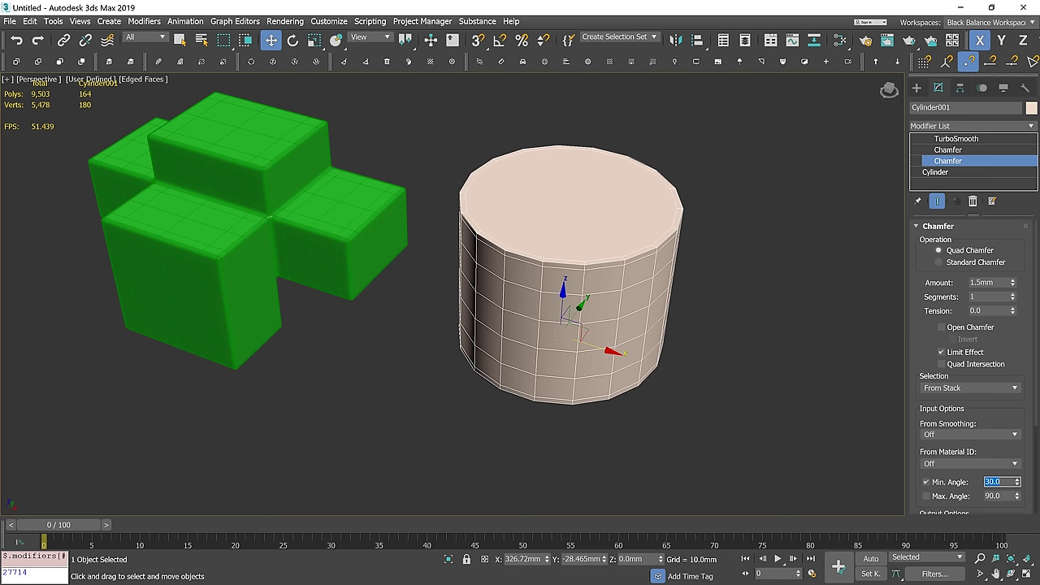
left_click_drag(1018, 485, 1018, 491)
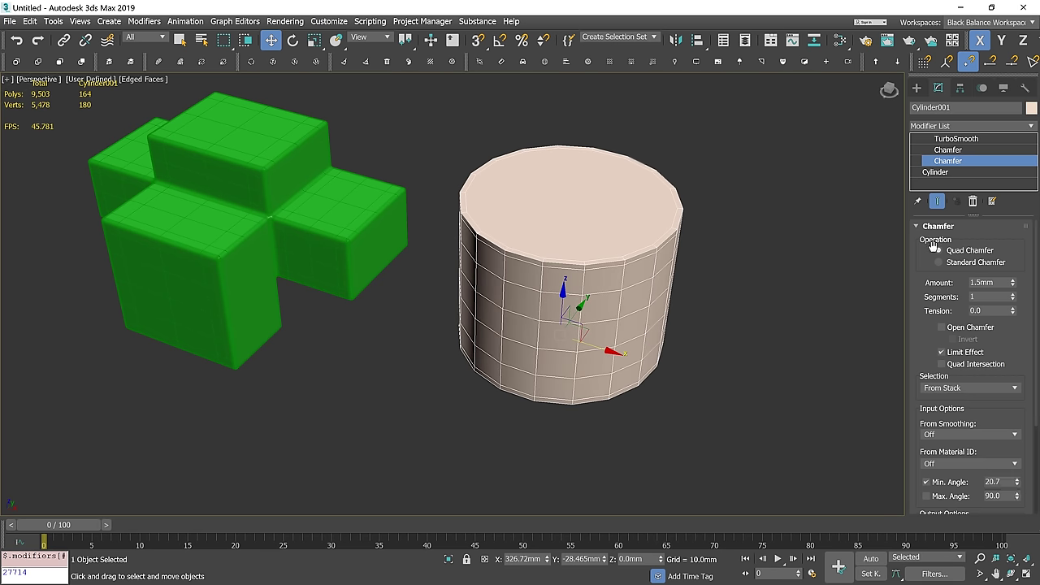
Step: Reduce the cylinder's sides and return the lower Chamfer's minimum angle to 90
left_click(944, 173)
left_click_drag(1025, 302, 1024, 300)
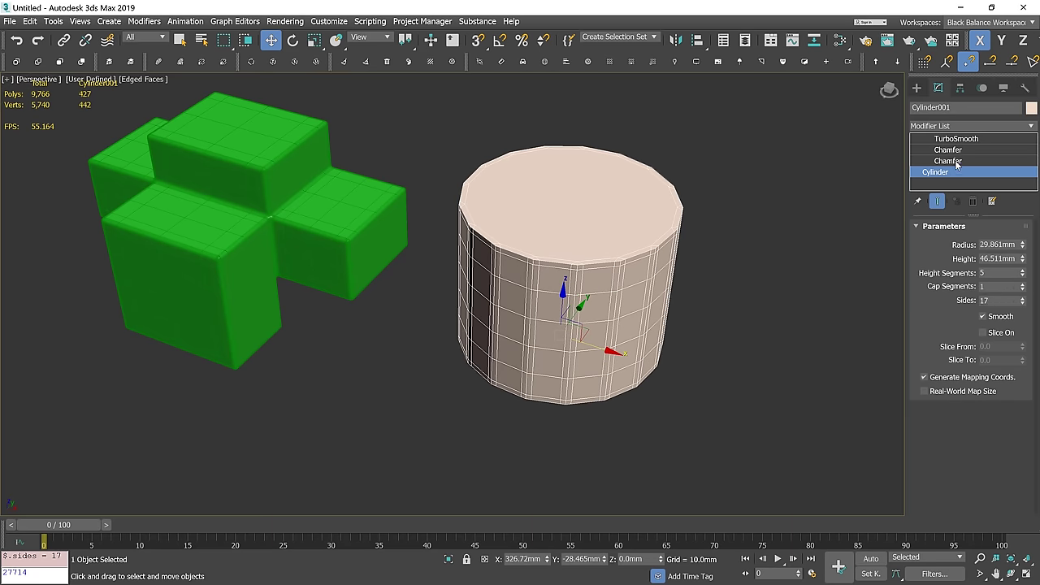
left_click(951, 161)
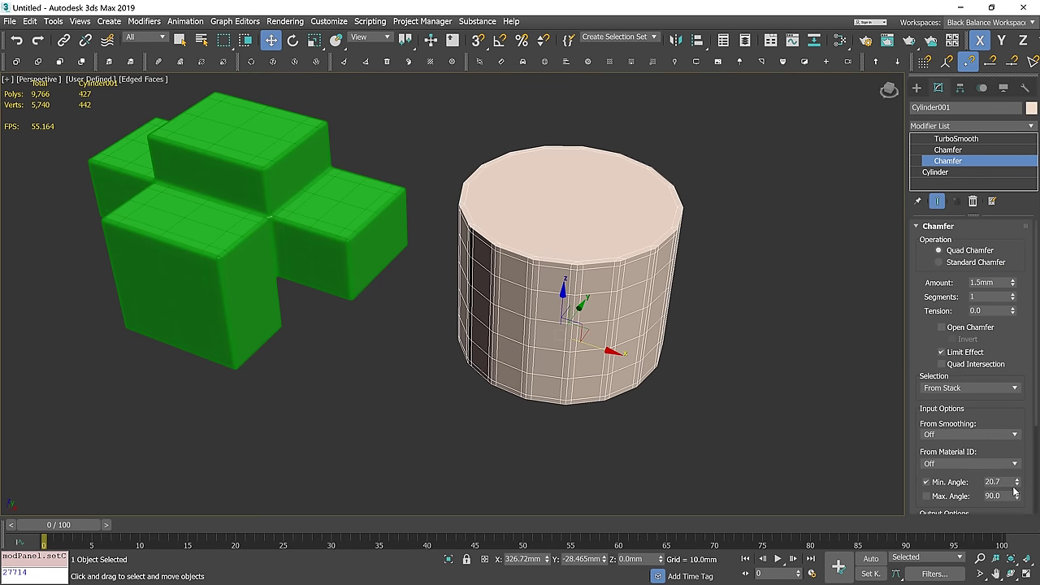
left_click_drag(1015, 485, 1015, 482)
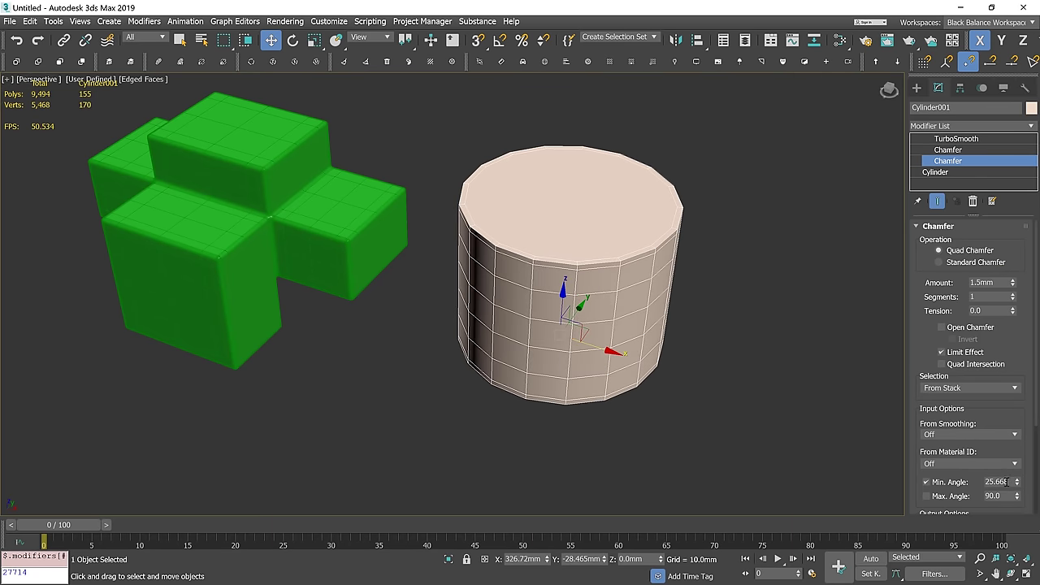
double_click(1008, 481)
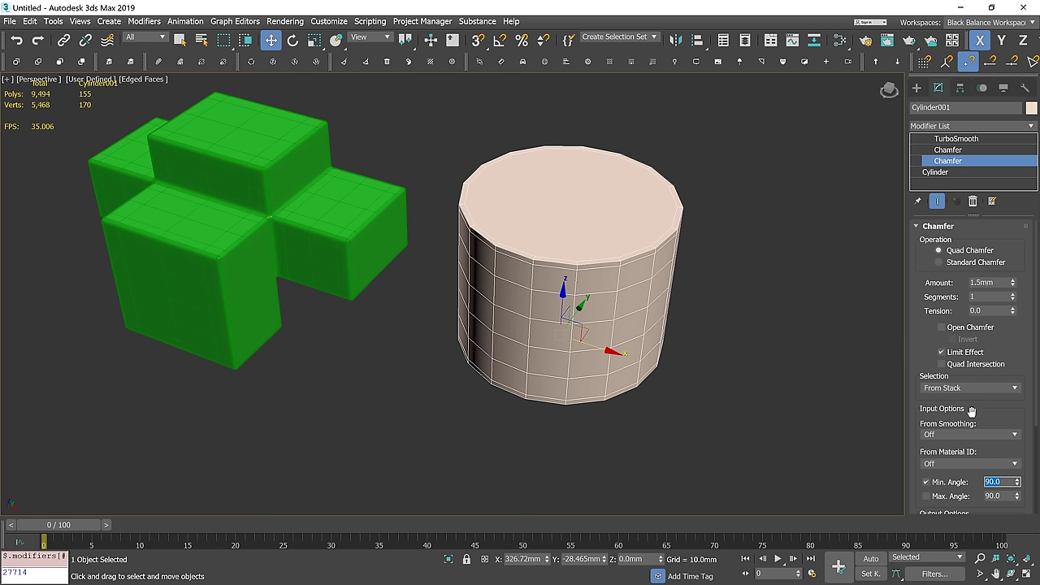
left_click_drag(1018, 481, 648, 278)
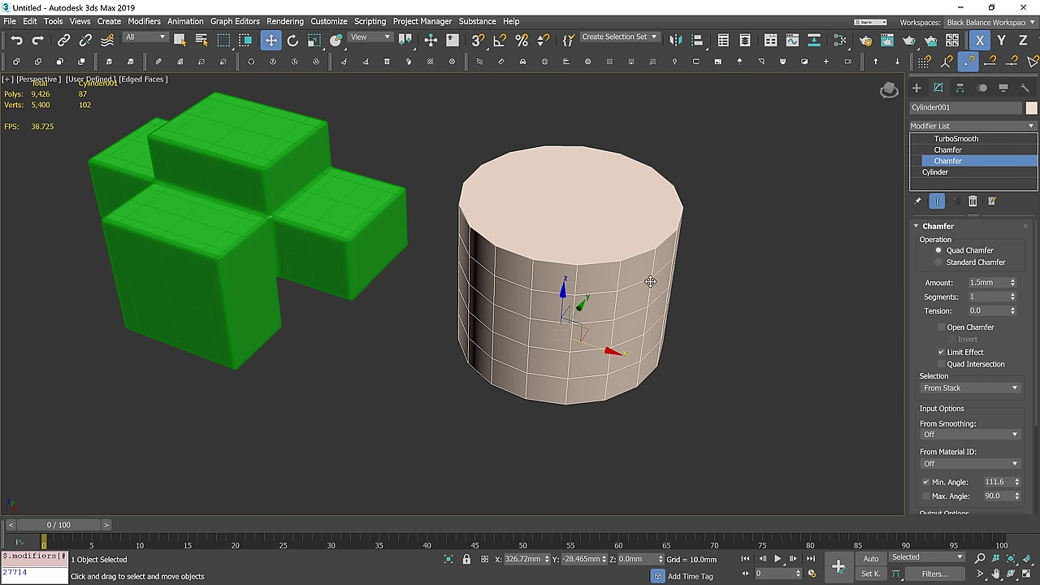
double_click(1002, 481)
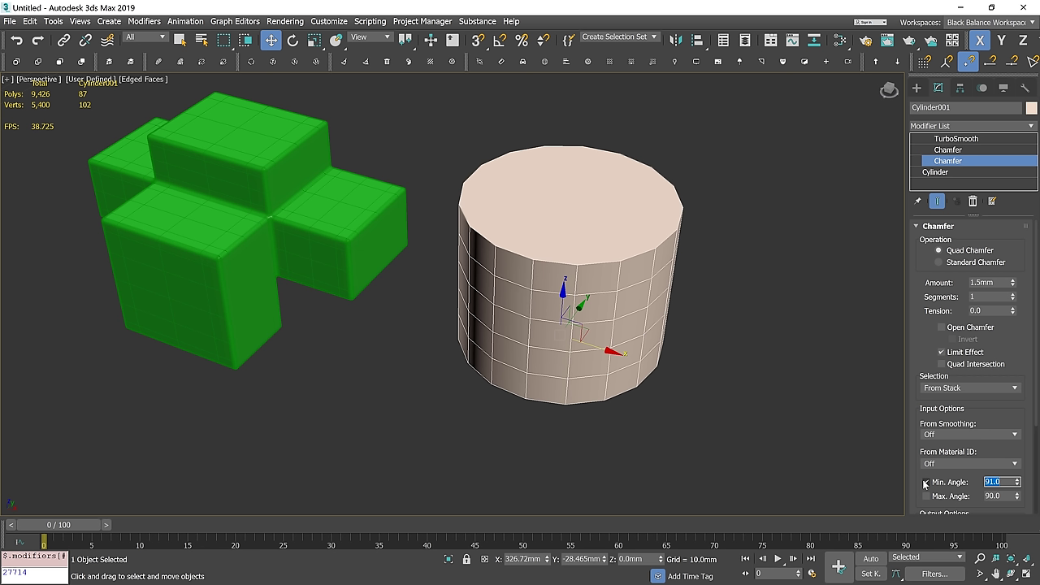
key("Return")
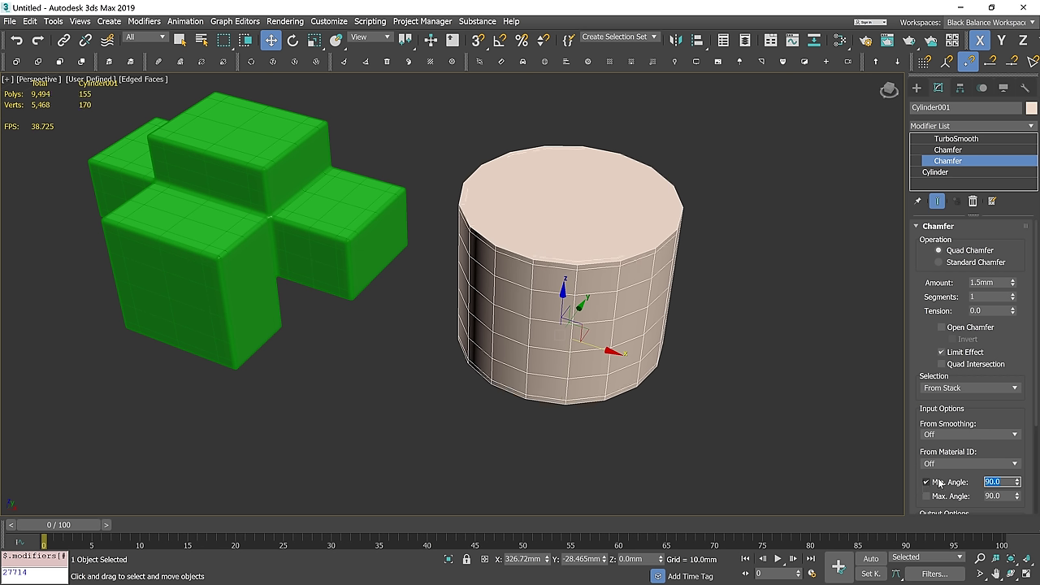
Step: Set the upper Chamfer's minimum angle to 45
left_click(918, 151)
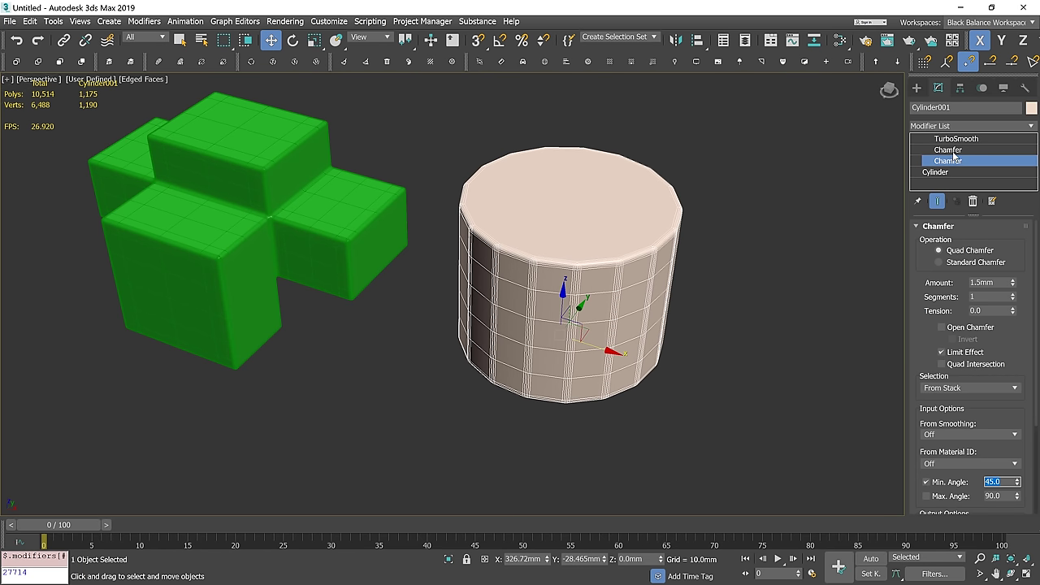
left_click(1005, 481)
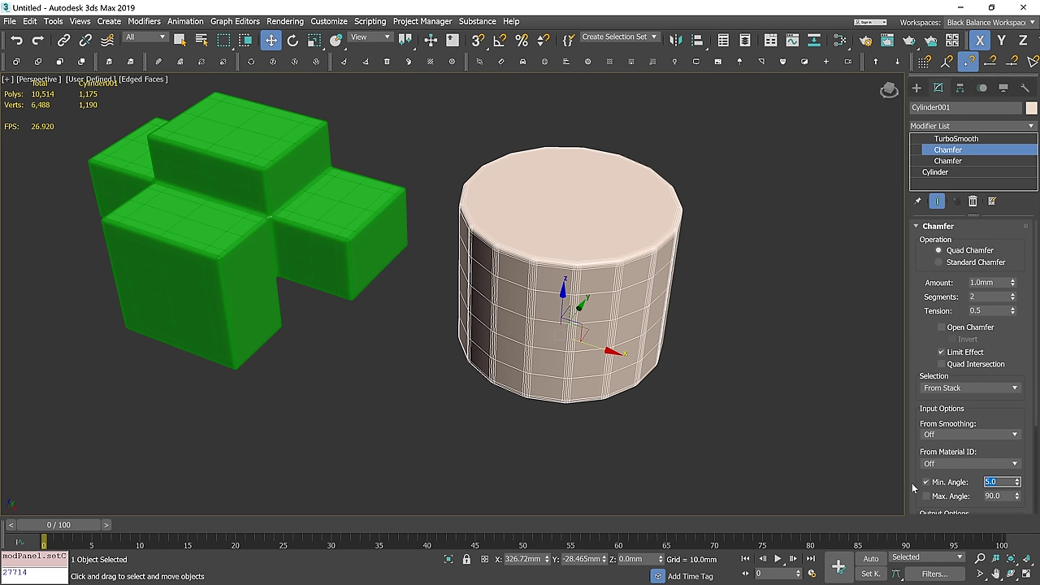
type("45")
key("Return")
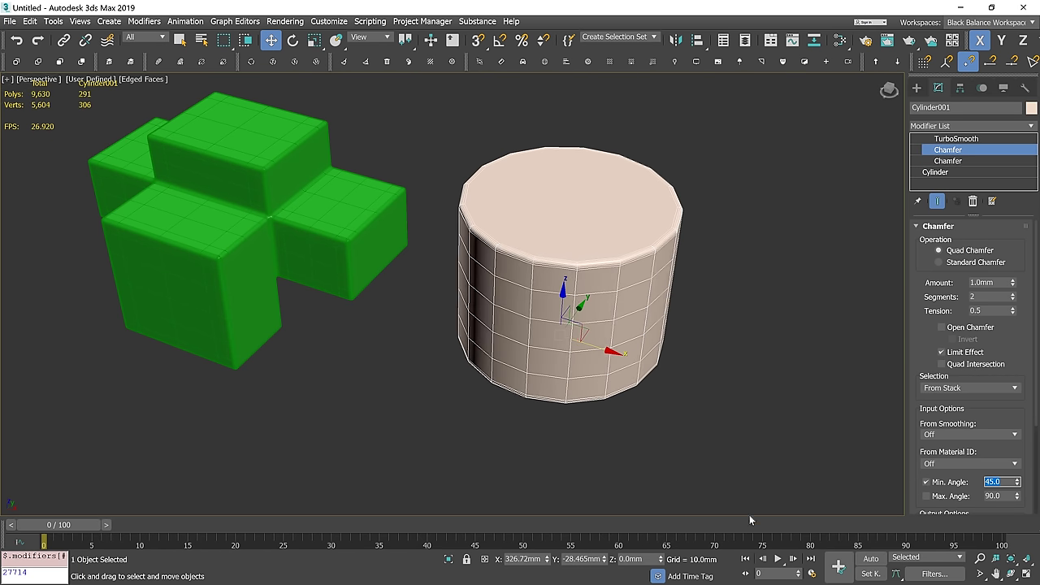
Step: Switch on the cylinder's TurboSmooth and preview it at 2 iterations
left_click(957, 140)
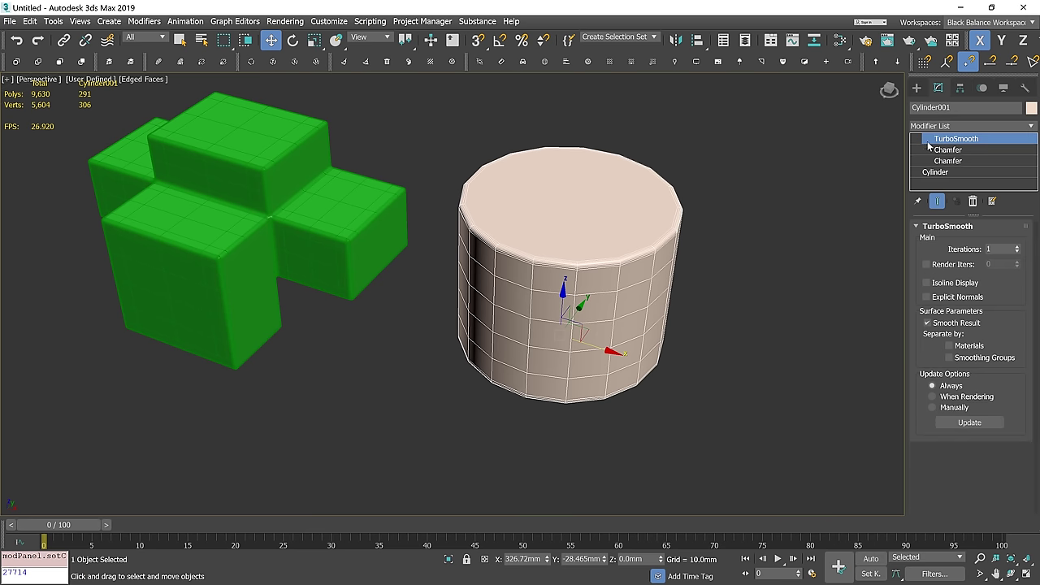
left_click(921, 141)
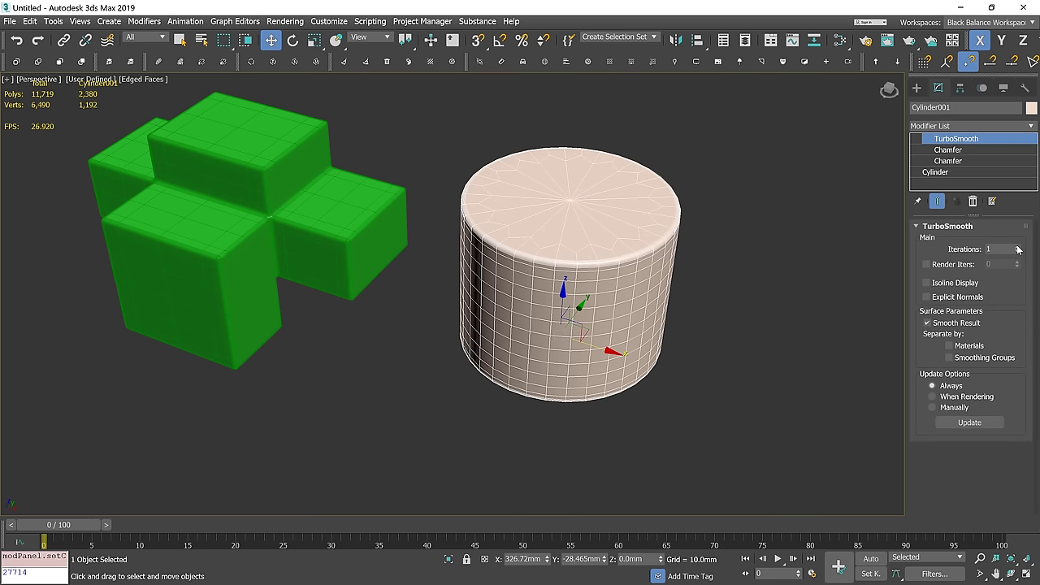
left_click(1018, 247)
left_click(722, 304)
mouse_move(722, 304)
middle_mouse_down("alt")
mouse_move(723, 281)
mouse_move(732, 289)
mouse_move(720, 239)
mouse_move(711, 310)
mouse_move(636, 287)
middle_mouse_up("alt")
key("F4")
left_click(636, 287)
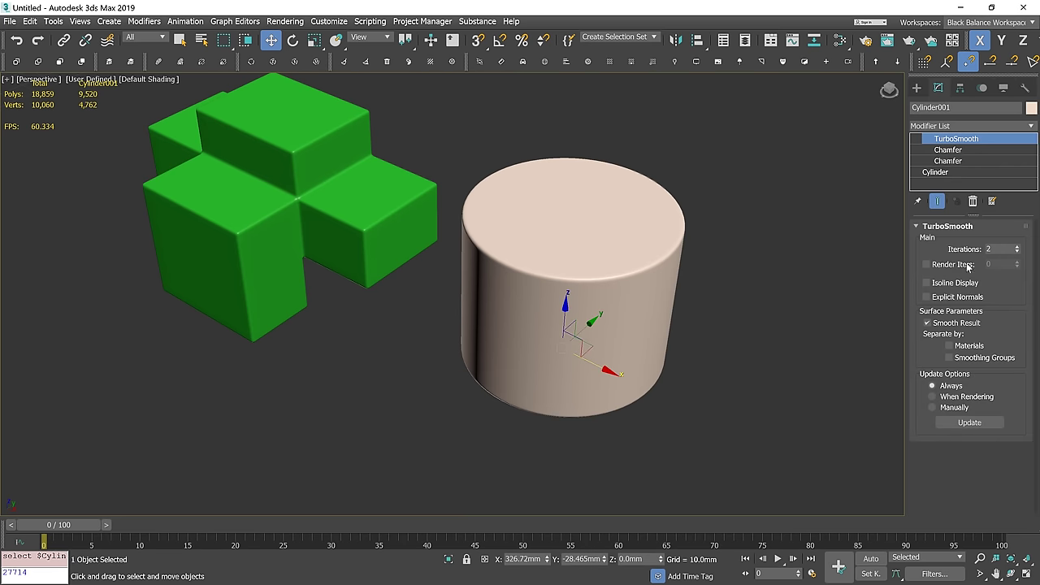
Step: Set TurboSmooth viewport iterations to 0 and render iterations to 2
right_click(1016, 250)
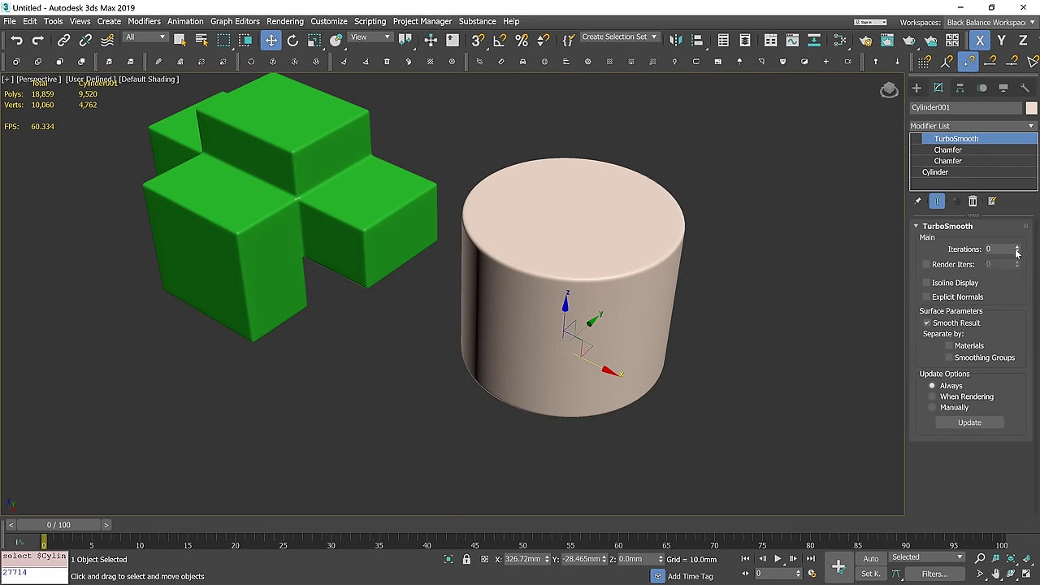
left_click(927, 265)
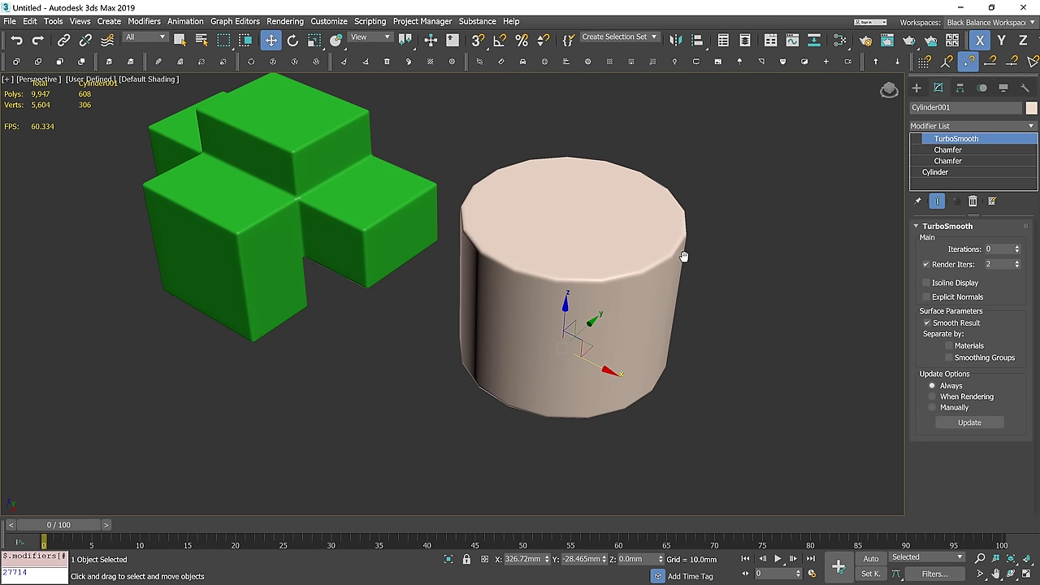
key("F4")
mouse_move(692, 278)
middle_mouse_down("alt")
mouse_move(717, 260)
mouse_move(713, 223)
mouse_move(716, 273)
mouse_move(666, 279)
mouse_move(663, 300)
middle_mouse_up("alt")
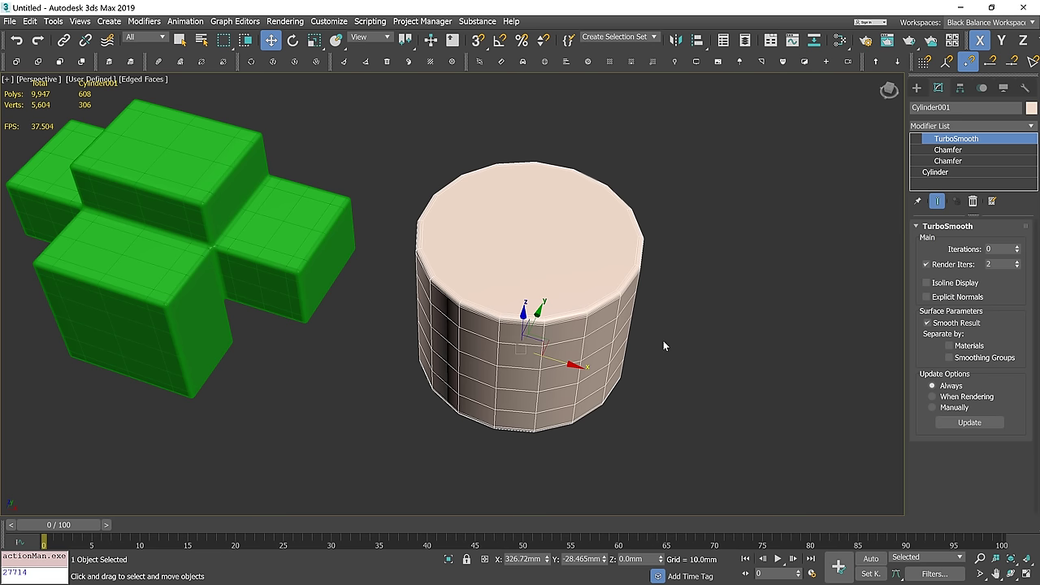
middle_click_drag(715, 295, 632, 313)
right_click(578, 297)
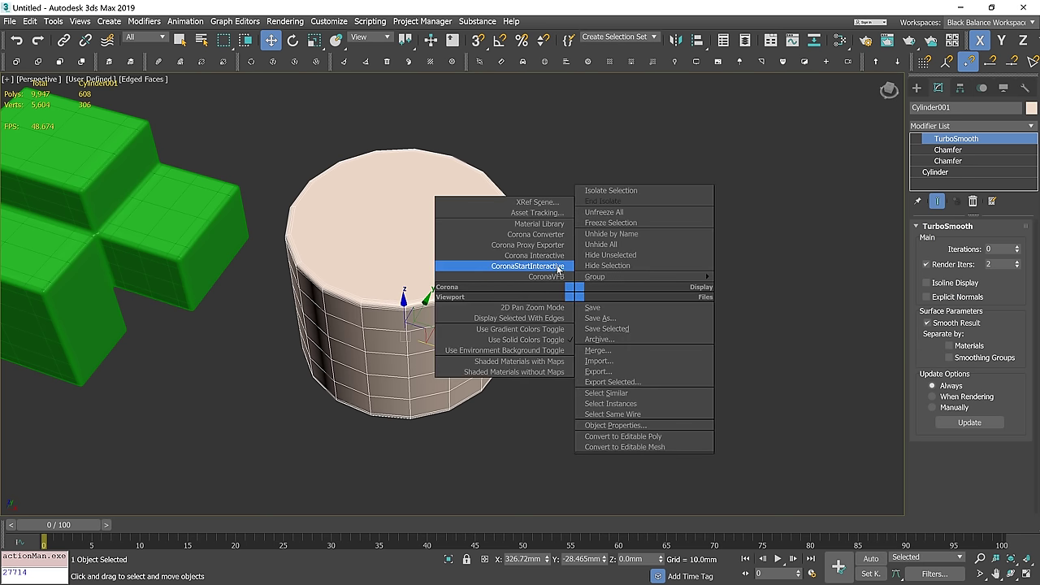
Step: Start a Corona interactive render and lower Exposure to -2, then -4
left_click(555, 269)
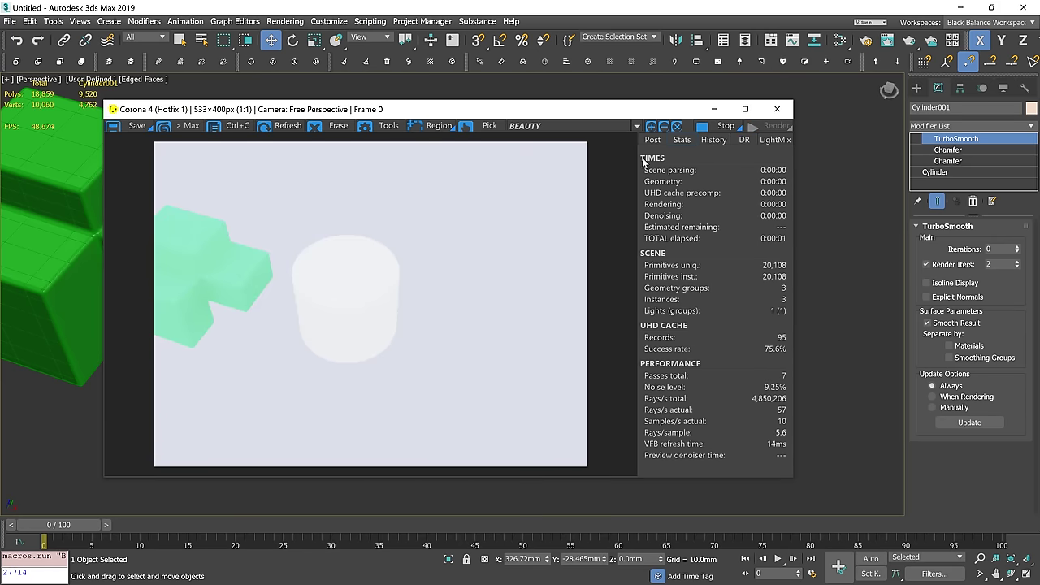
left_click(652, 139)
left_click(767, 209)
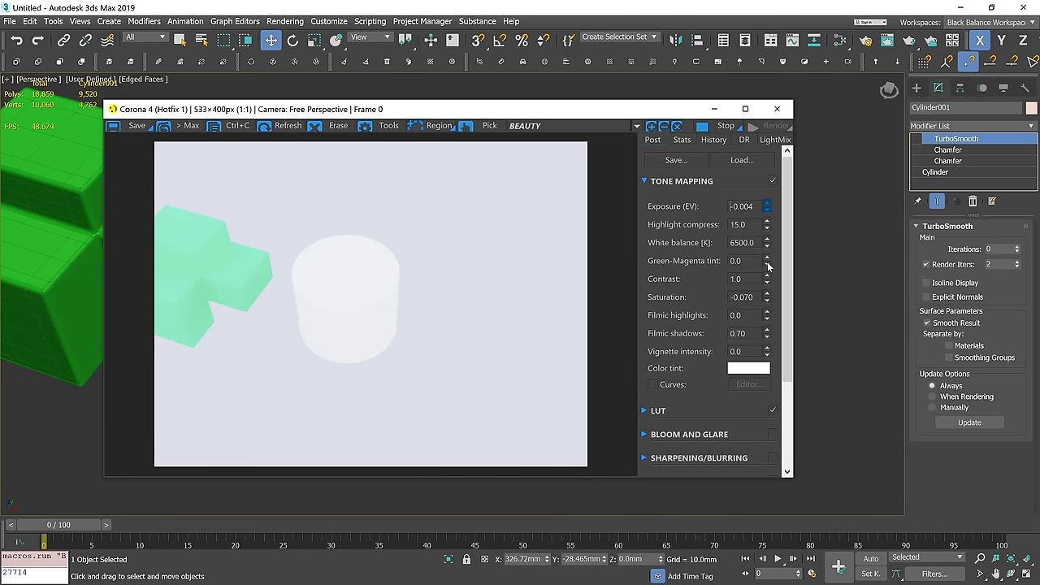
left_click_drag(766, 206, 766, 217)
double_click(755, 205)
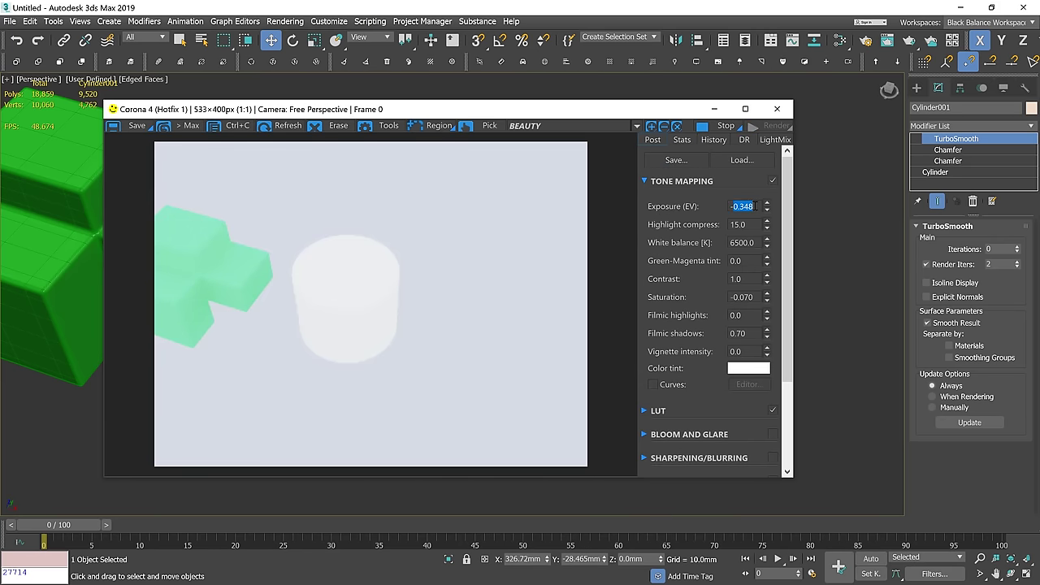
type("-2")
key("Return")
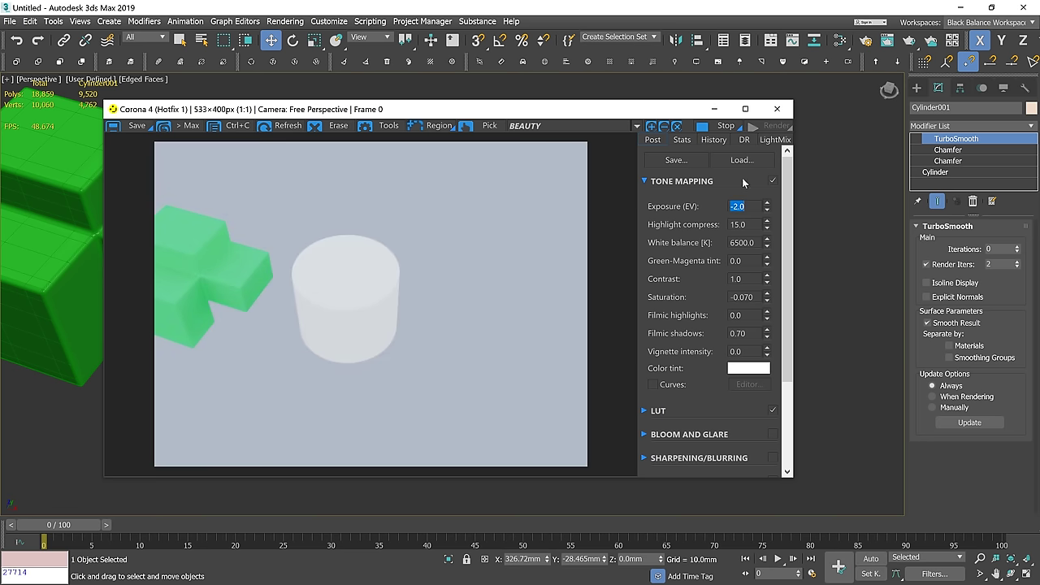
key("Return")
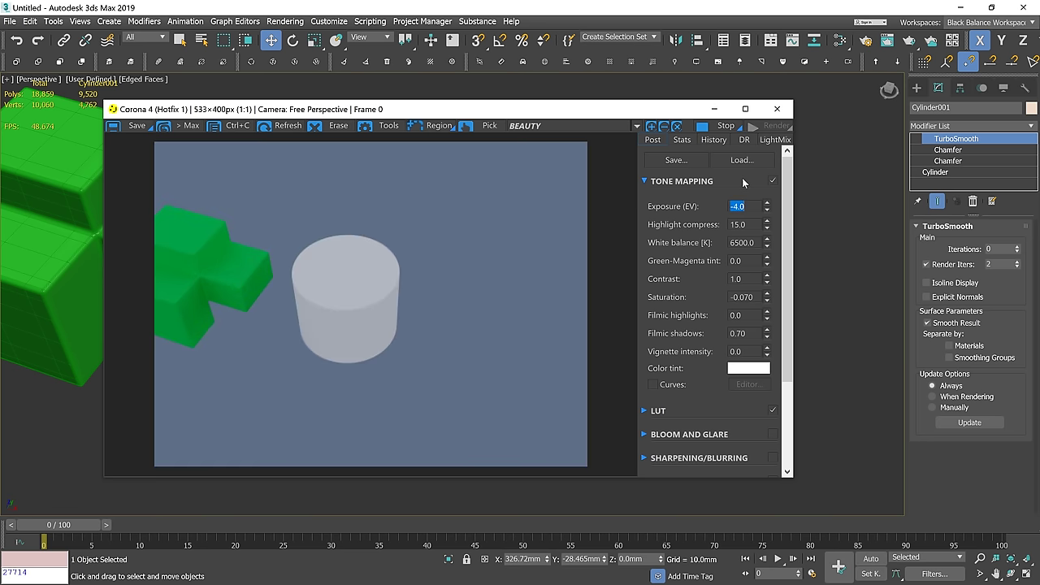
Step: Inspect the render, close the Corona frame buffer and deselect the cylinder
left_click_drag(623, 111, 984, 40)
scroll(284, 341, "up", 10)
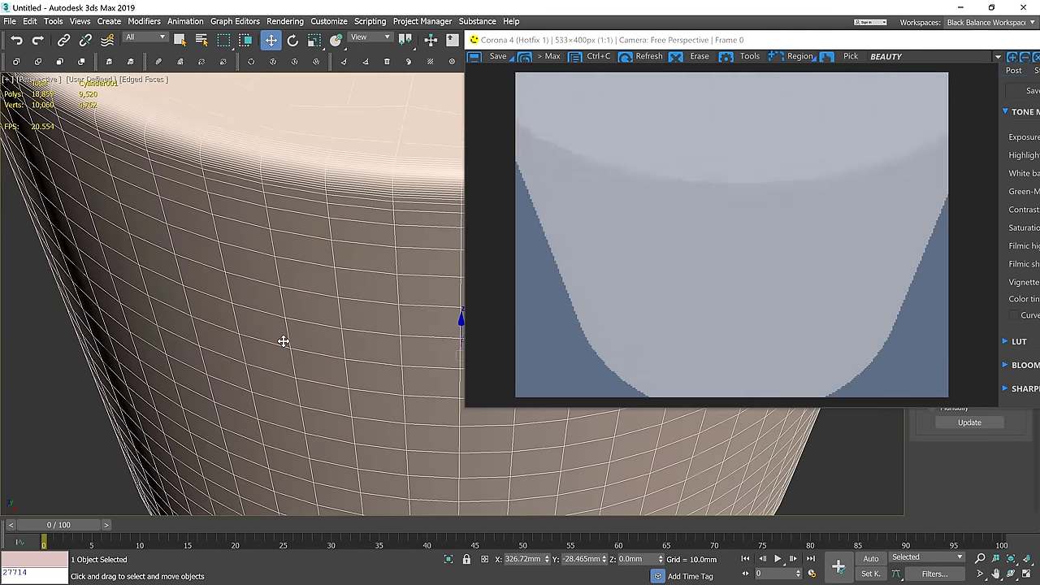
scroll(283, 341, "down", 10)
left_click_drag(1029, 44, 784, 55)
left_click(860, 50)
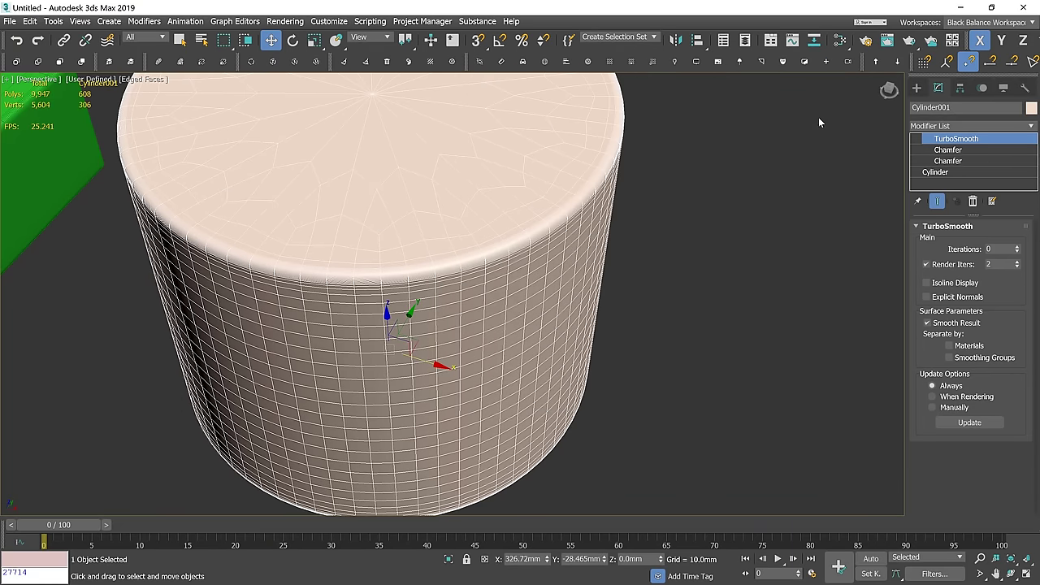
left_click(750, 192)
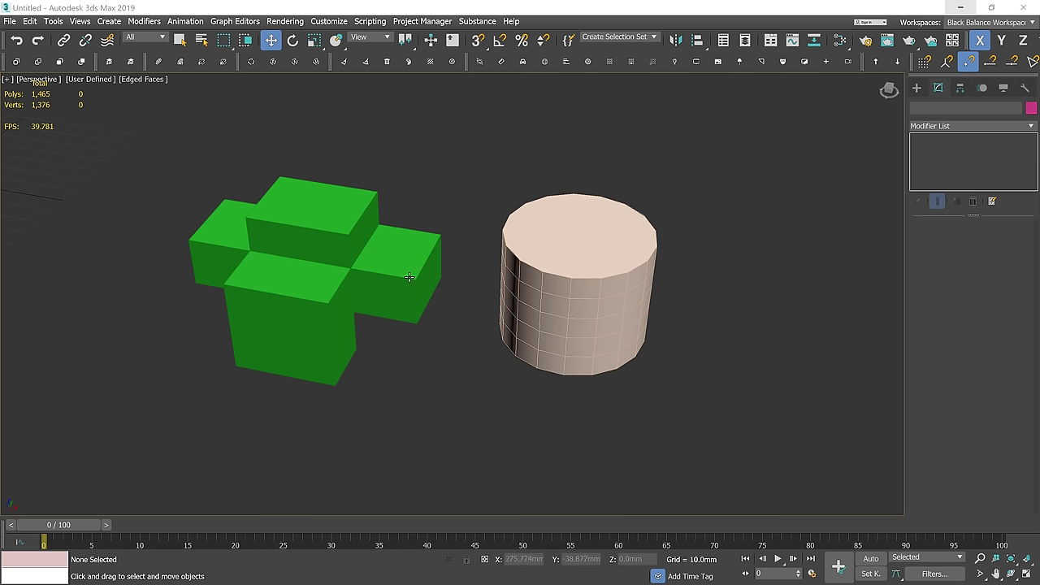
Step: Run the Chamfer+TurboSmooth macro on Box002, then on the cylinder, adding TurboSmooth with Ctrl+T
left_click(408, 277)
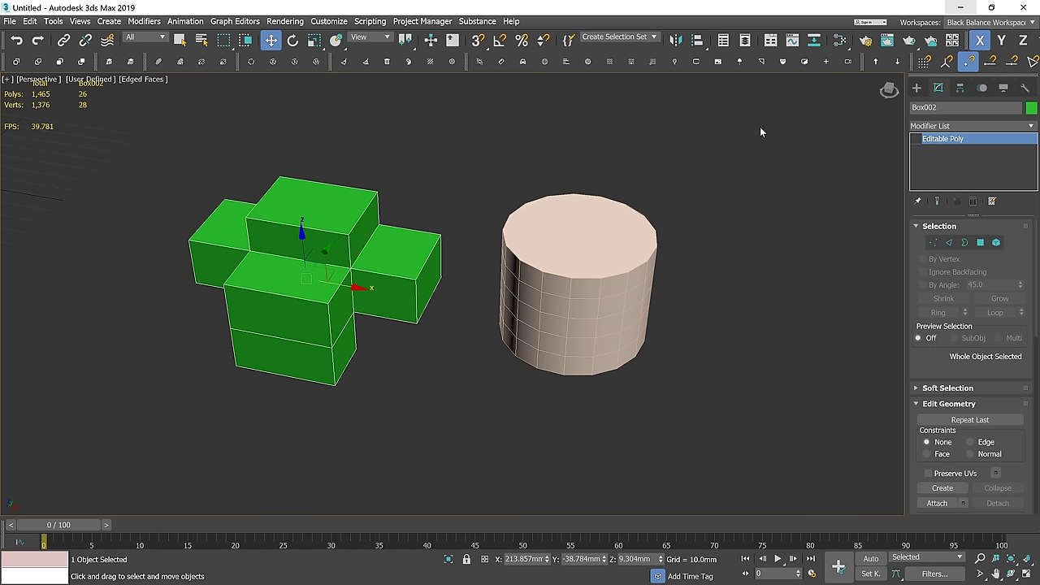
left_click(827, 64)
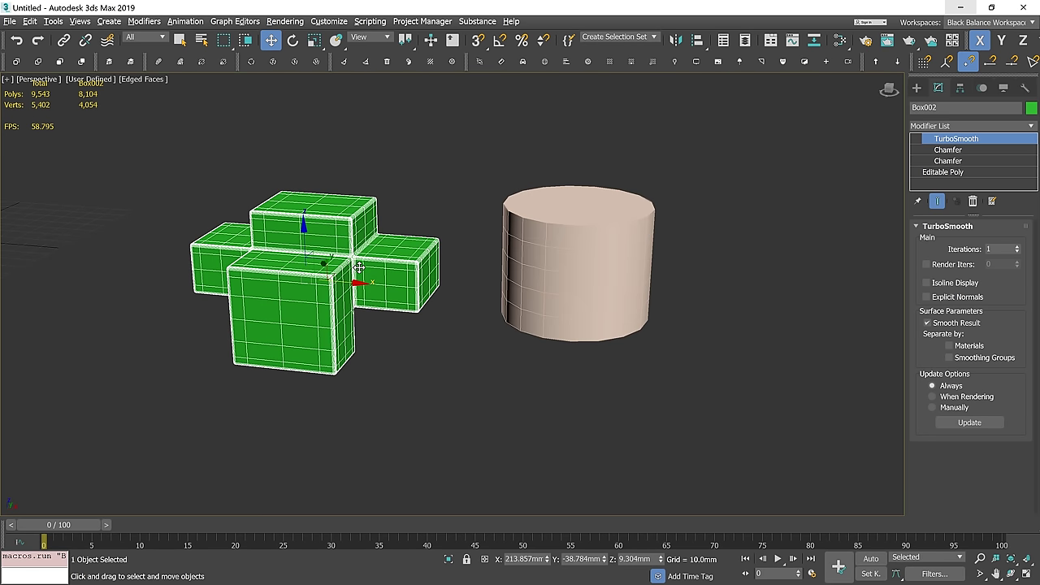
left_click(652, 244)
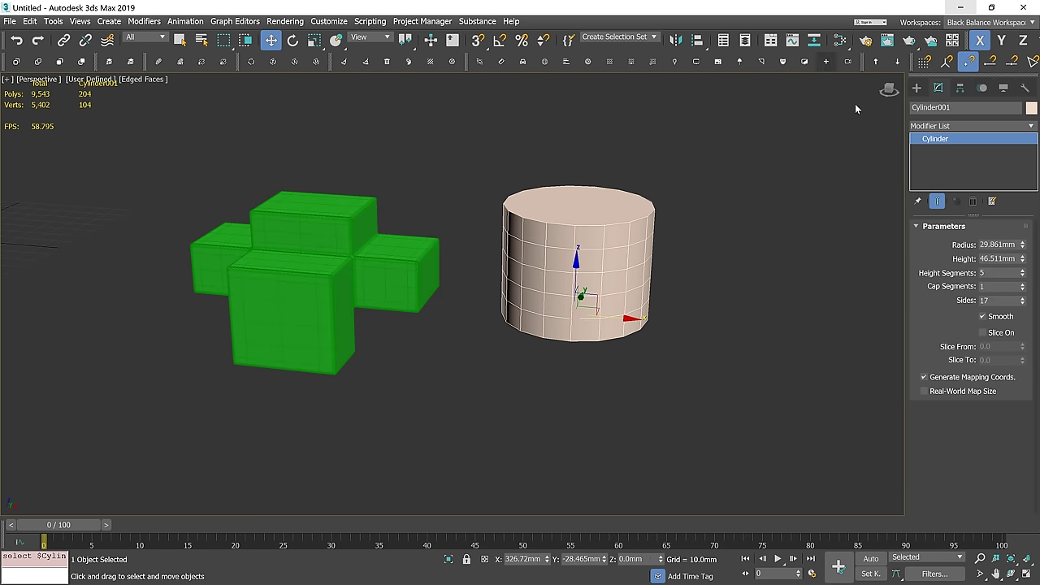
left_click(826, 62)
key("ctrl+t")
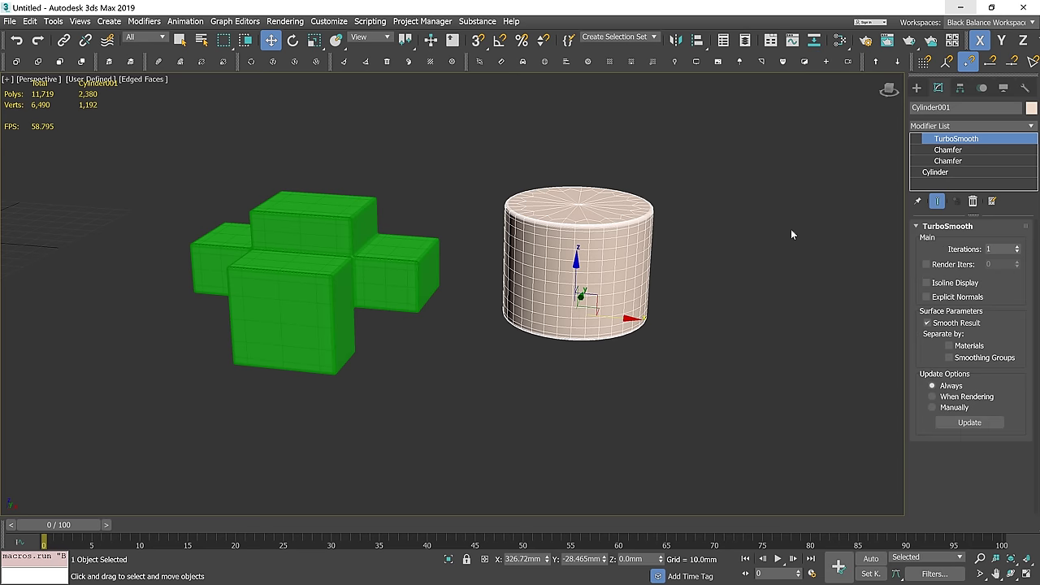
mouse_move(790, 240)
middle_mouse_down("alt")
mouse_move(722, 232)
mouse_move(789, 238)
middle_mouse_up("alt")
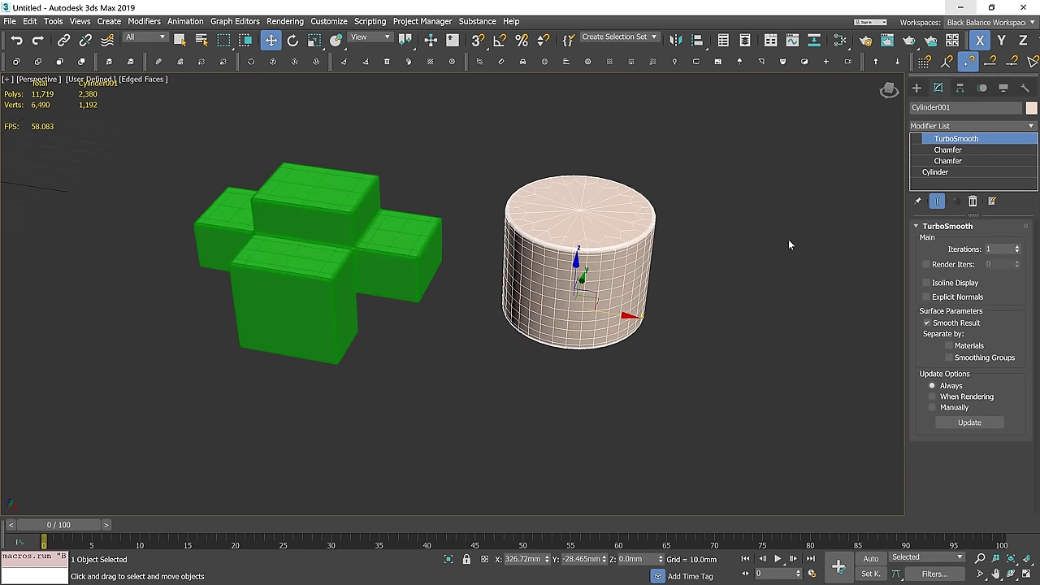